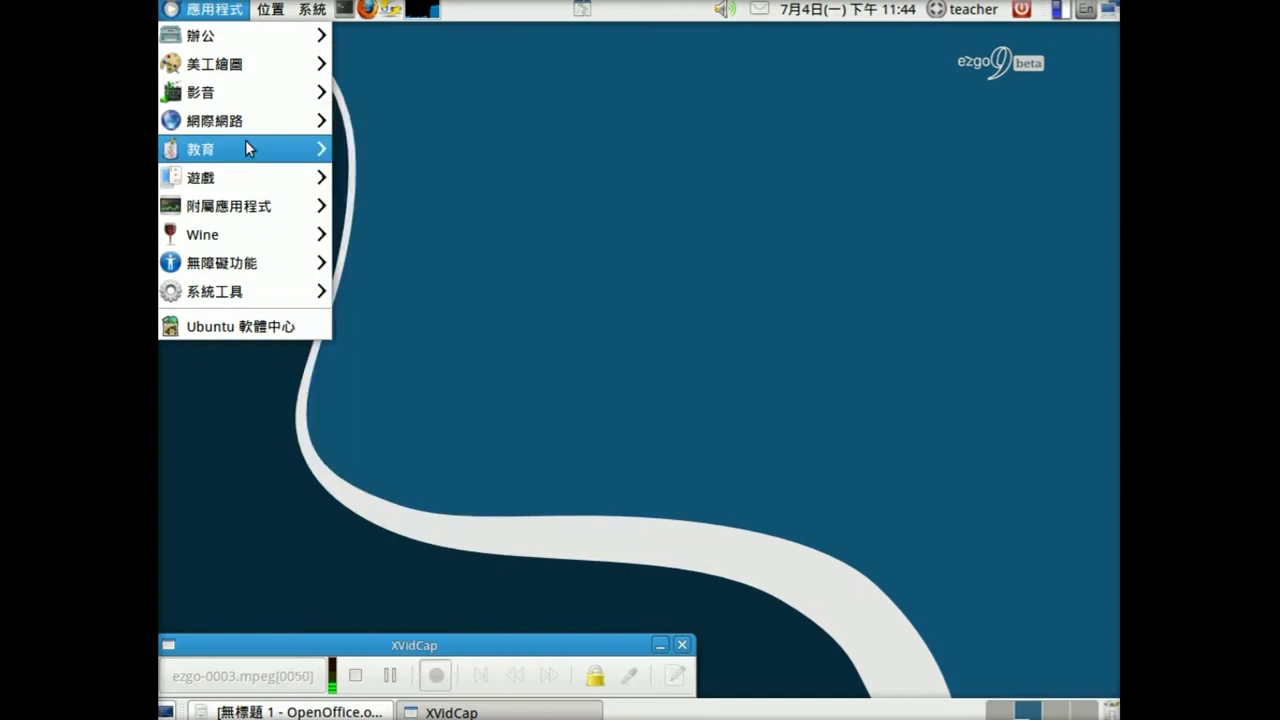
Launch the guvcview camera capture program and set the image brightness (亮度) to 132.
{"action": "mouse_move", "coordinate": [252, 108]}
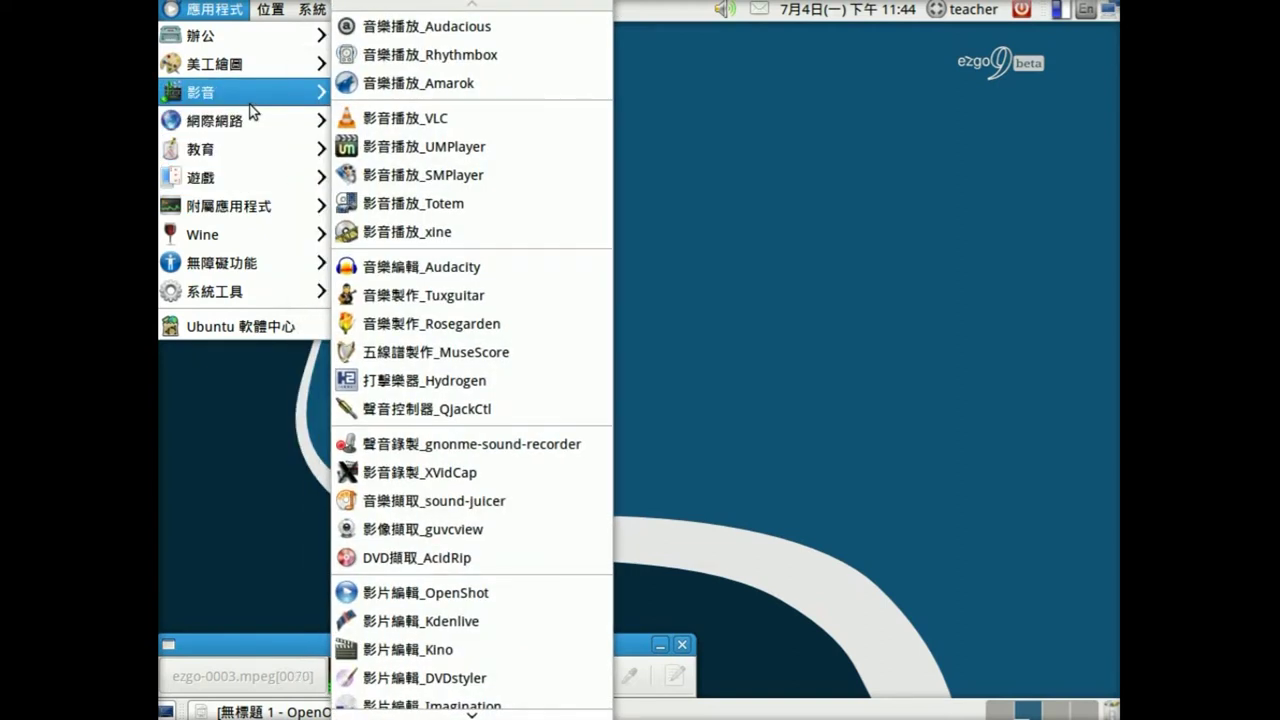
{"action": "left_click", "coordinate": [447, 530]}
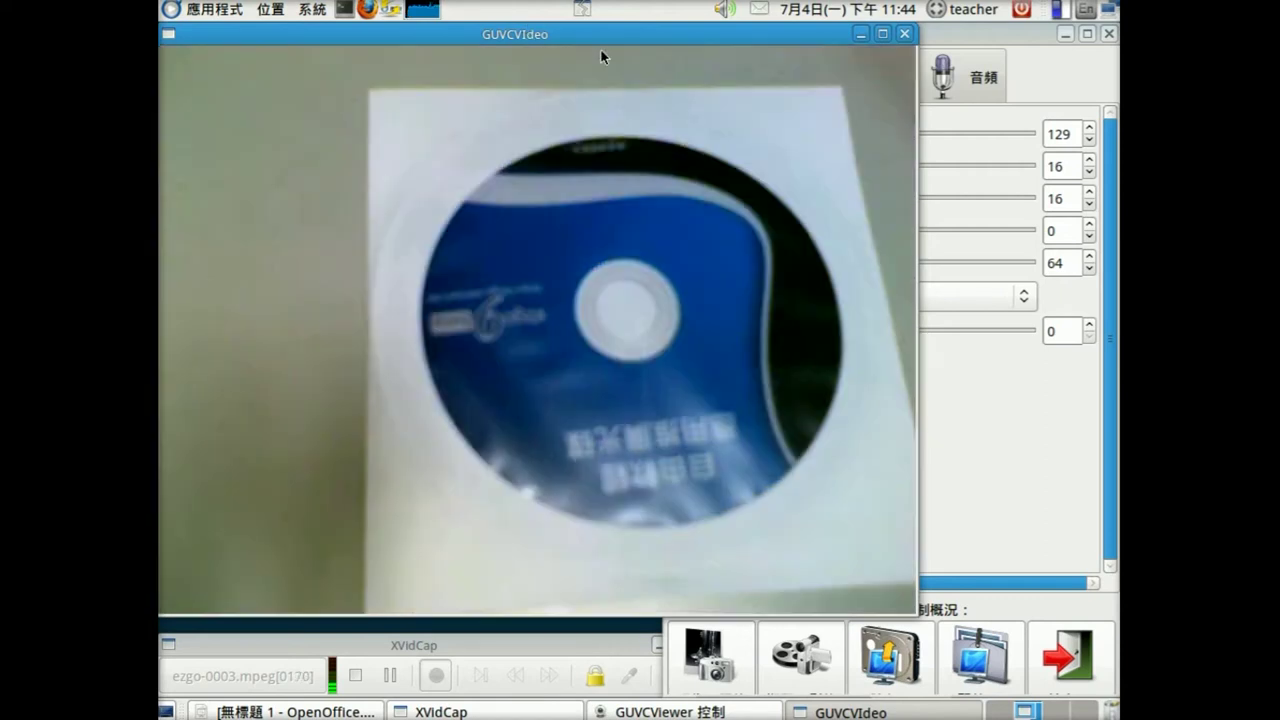
{"action": "left_click", "coordinate": [1053, 75]}
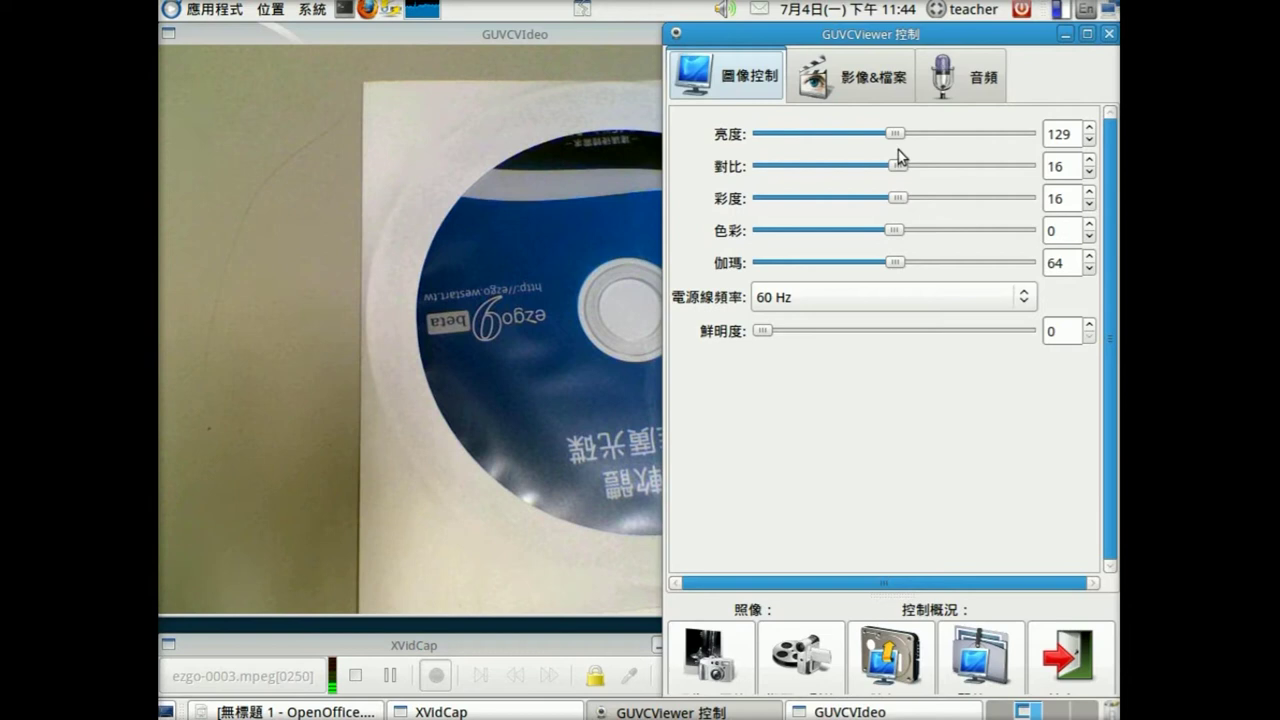
{"action": "mouse_move", "coordinate": [896, 132]}
{"action": "left_mouse_down"}
{"action": "mouse_move", "coordinate": [943, 135]}
{"action": "mouse_move", "coordinate": [902, 140]}
{"action": "left_mouse_up"}
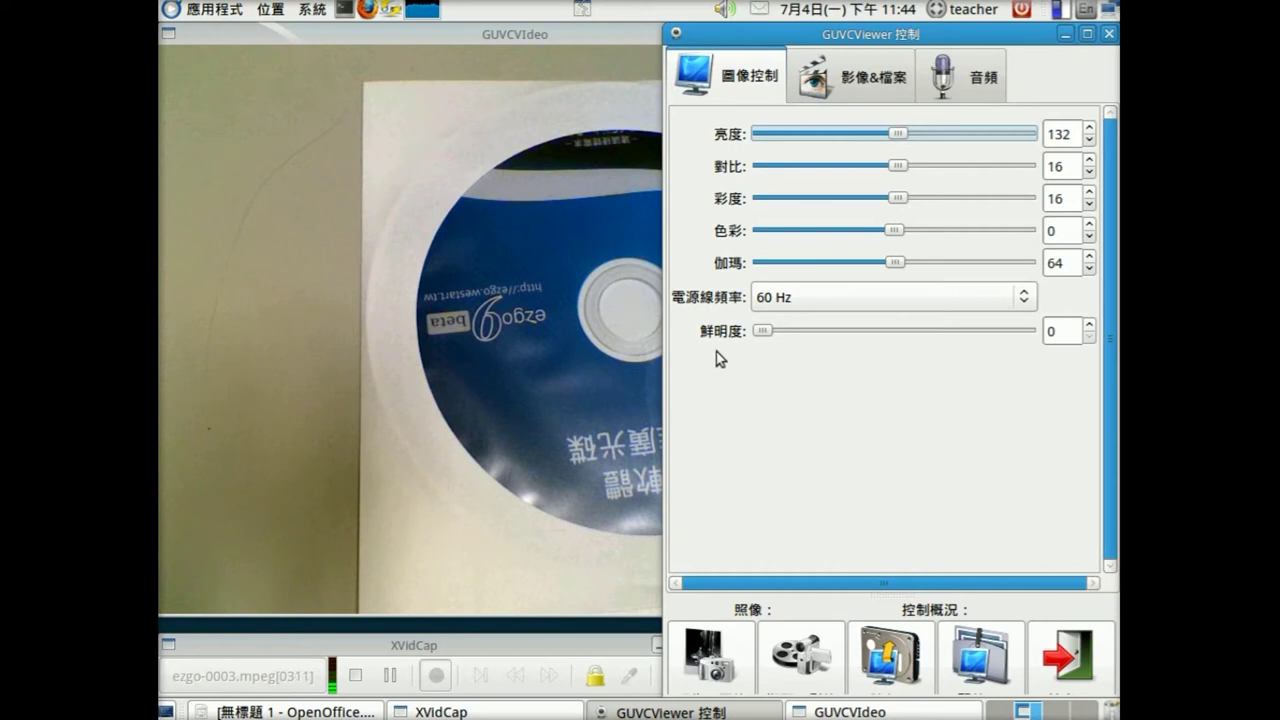
Set the camera resolution (解像度) to 800x600 in the video and file settings.
{"action": "left_click", "coordinate": [844, 84]}
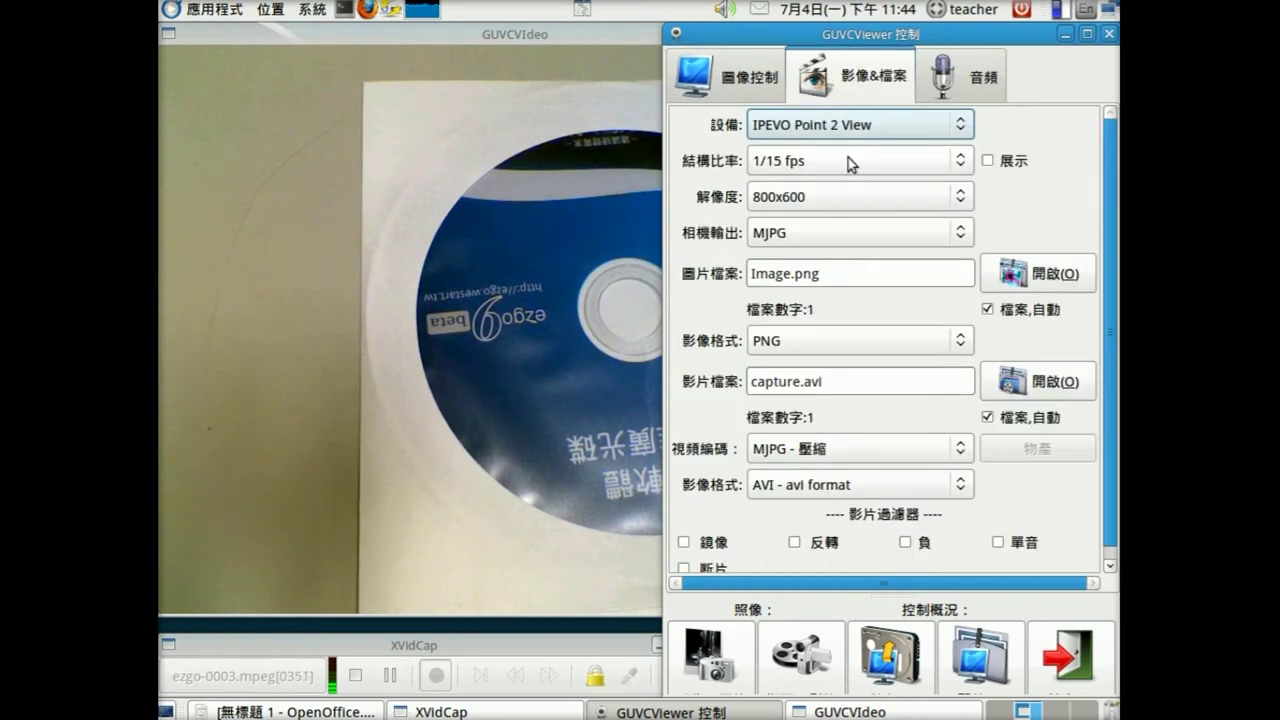
{"action": "left_click", "coordinate": [838, 206]}
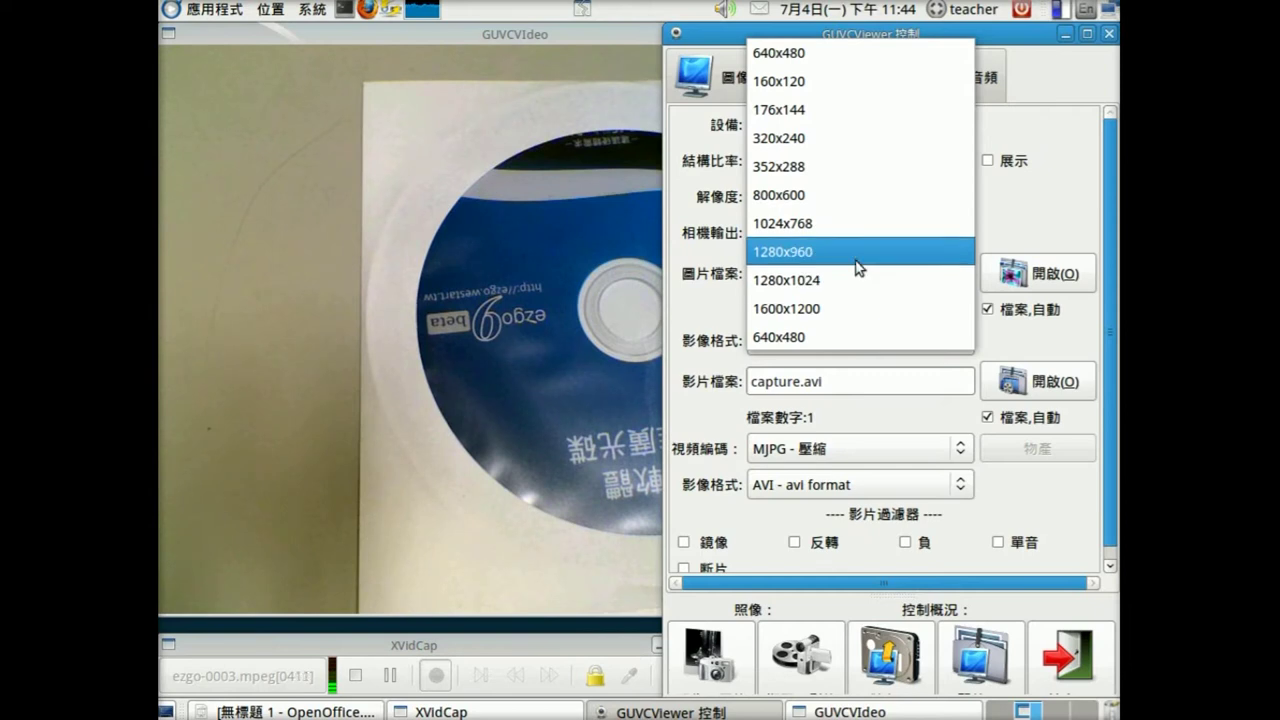
{"action": "left_click", "coordinate": [857, 197]}
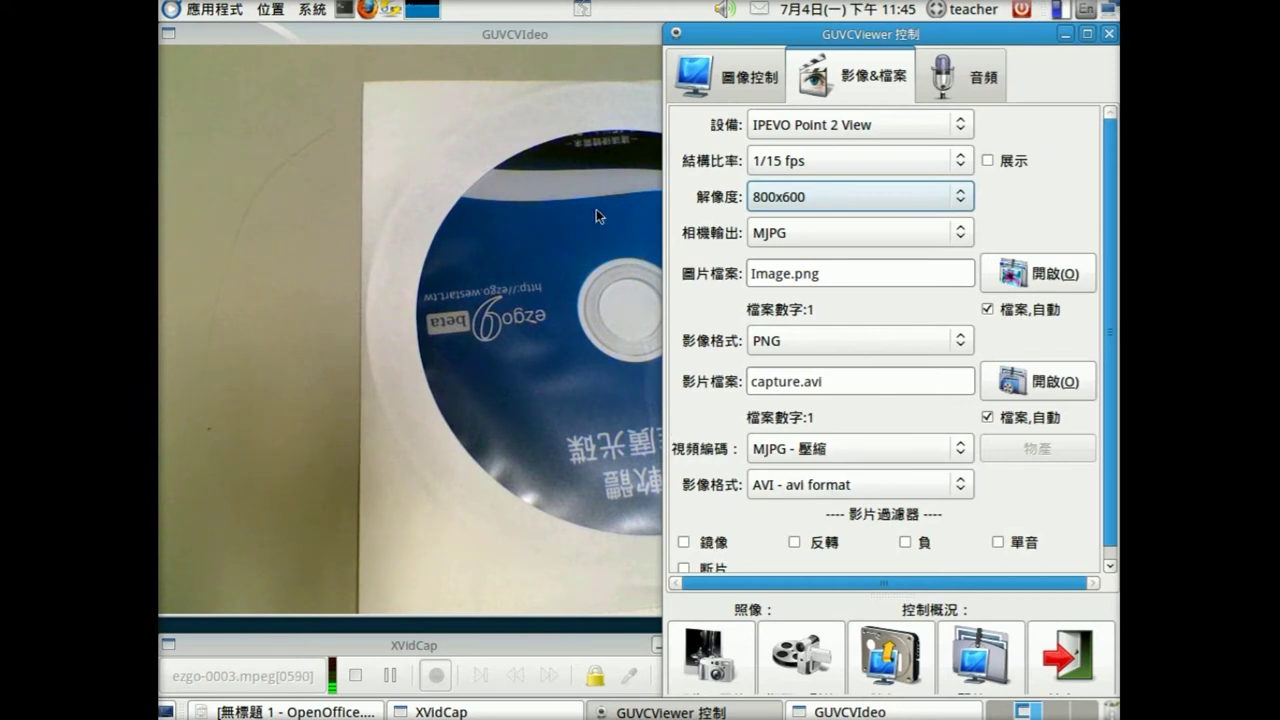
Uncover more of the live camera preview and enable the mirror (鏡像) and invert (反轉) video filters.
{"action": "left_click_drag", "start_coordinate": [866, 48], "coordinate": [996, 42]}
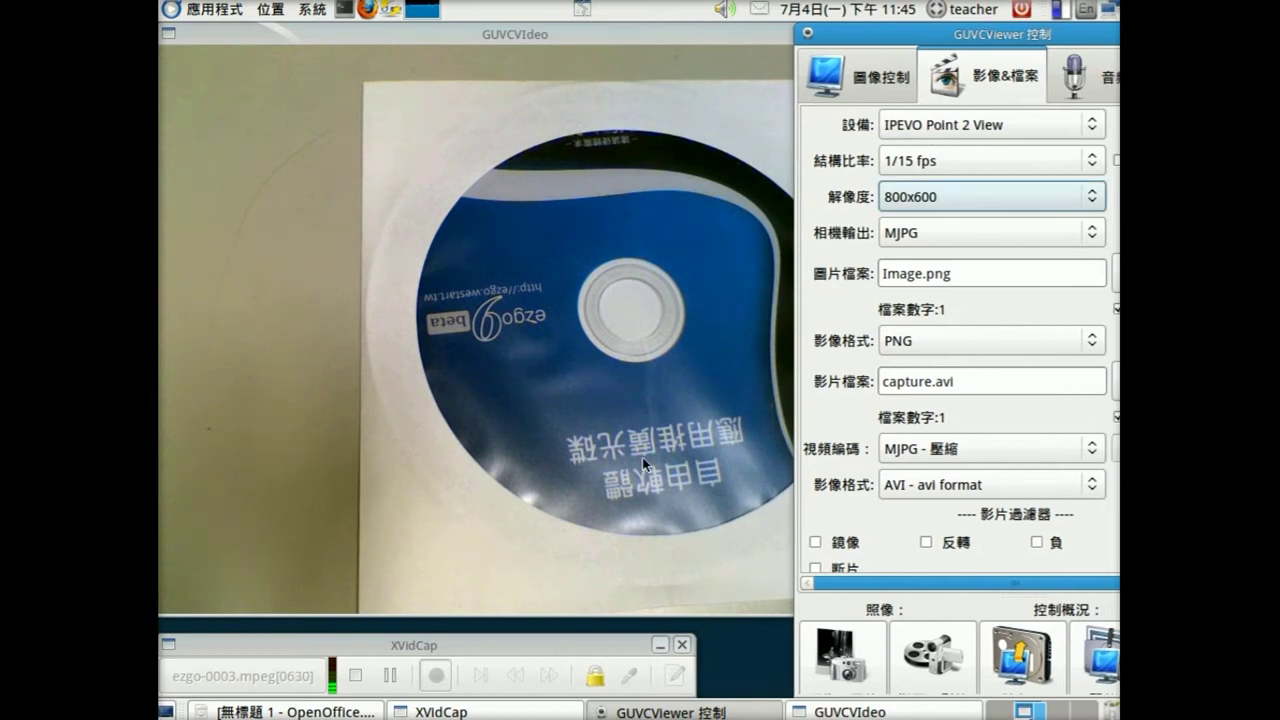
{"action": "left_click", "coordinate": [815, 543]}
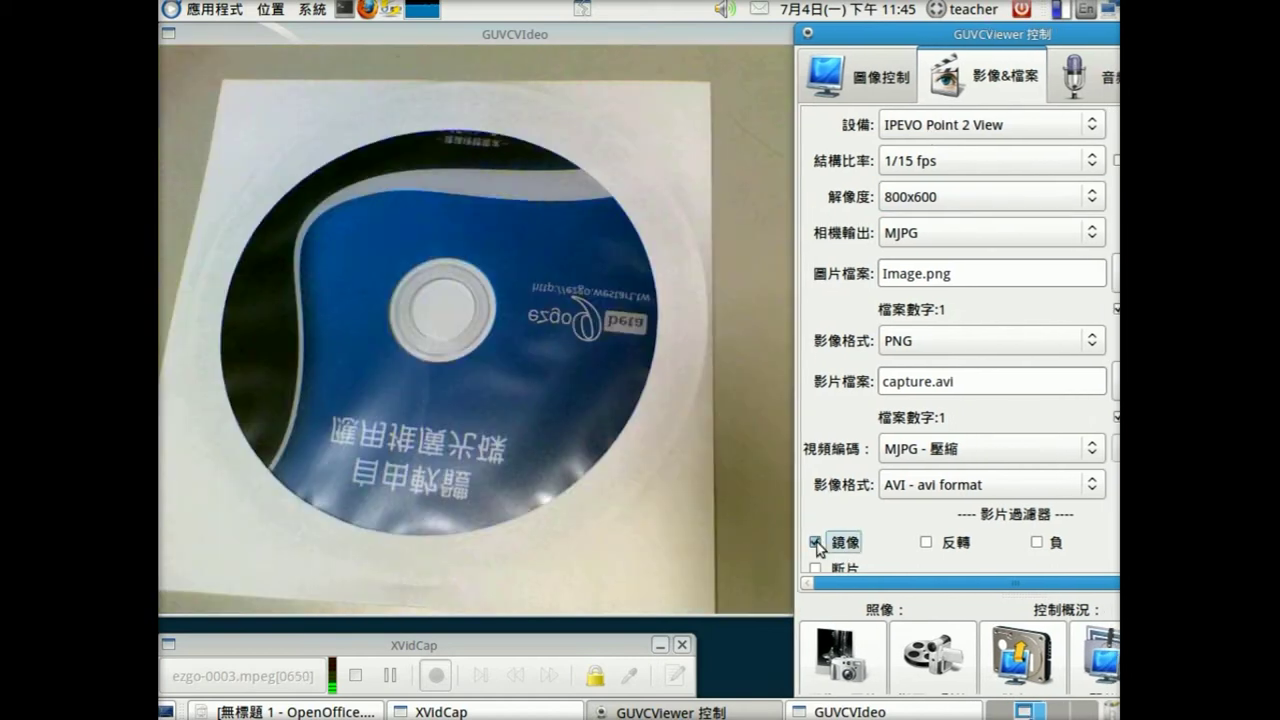
{"action": "left_click", "coordinate": [927, 543]}
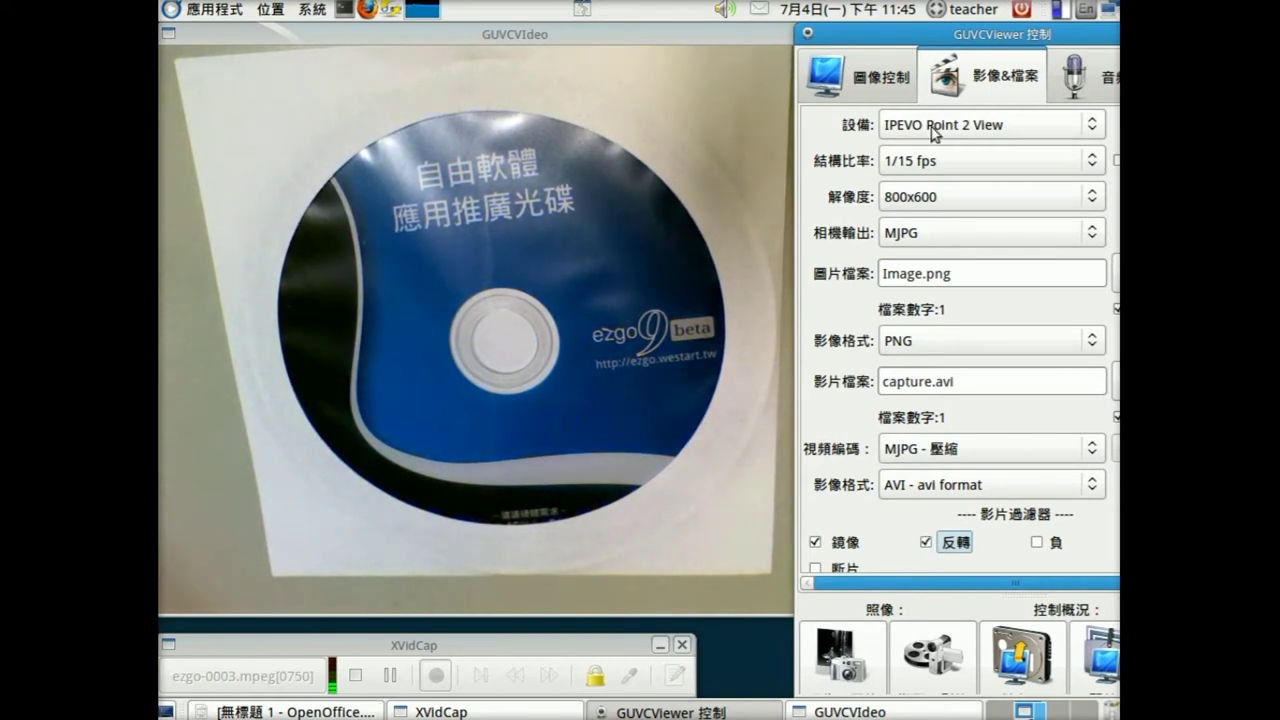
Take a still picture of the camera view, then bring the whole control window back into view.
{"action": "left_click_drag", "start_coordinate": [913, 45], "coordinate": [907, 37]}
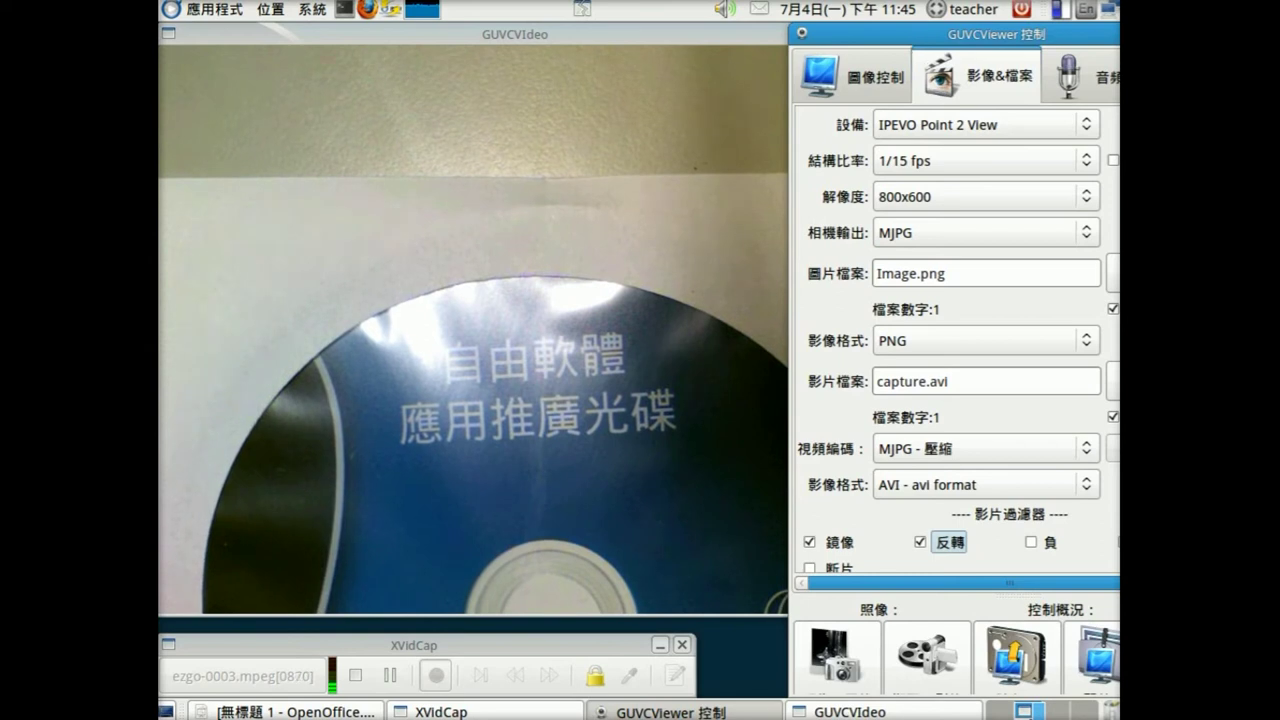
{"action": "left_click", "coordinate": [852, 652]}
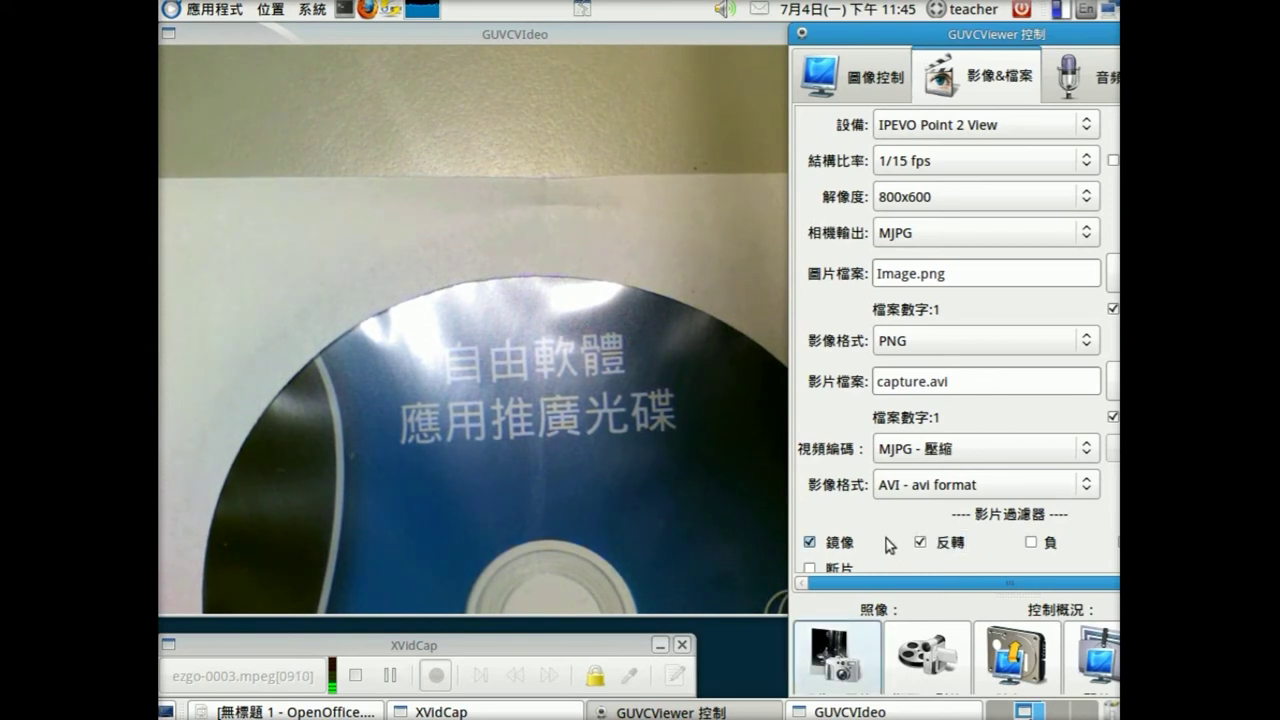
{"action": "left_click_drag", "start_coordinate": [896, 42], "coordinate": [838, 42]}
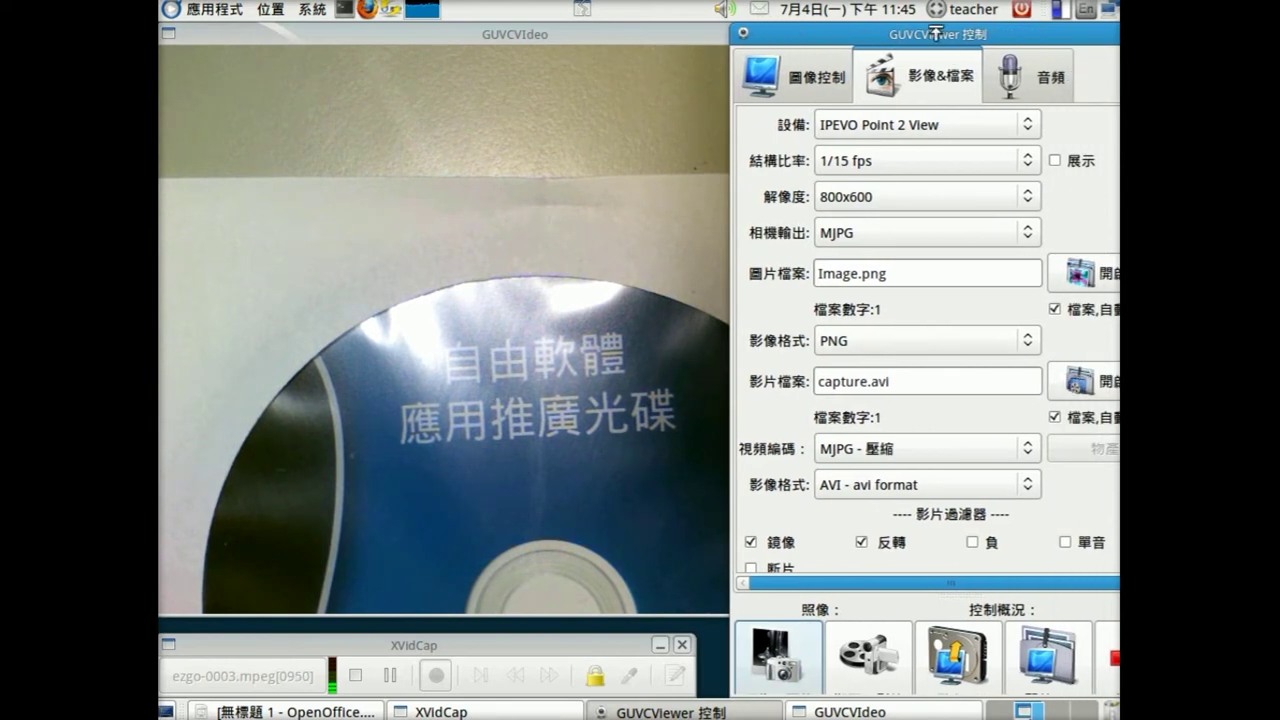
{"action": "left_click_drag", "start_coordinate": [912, 36], "coordinate": [845, 38]}
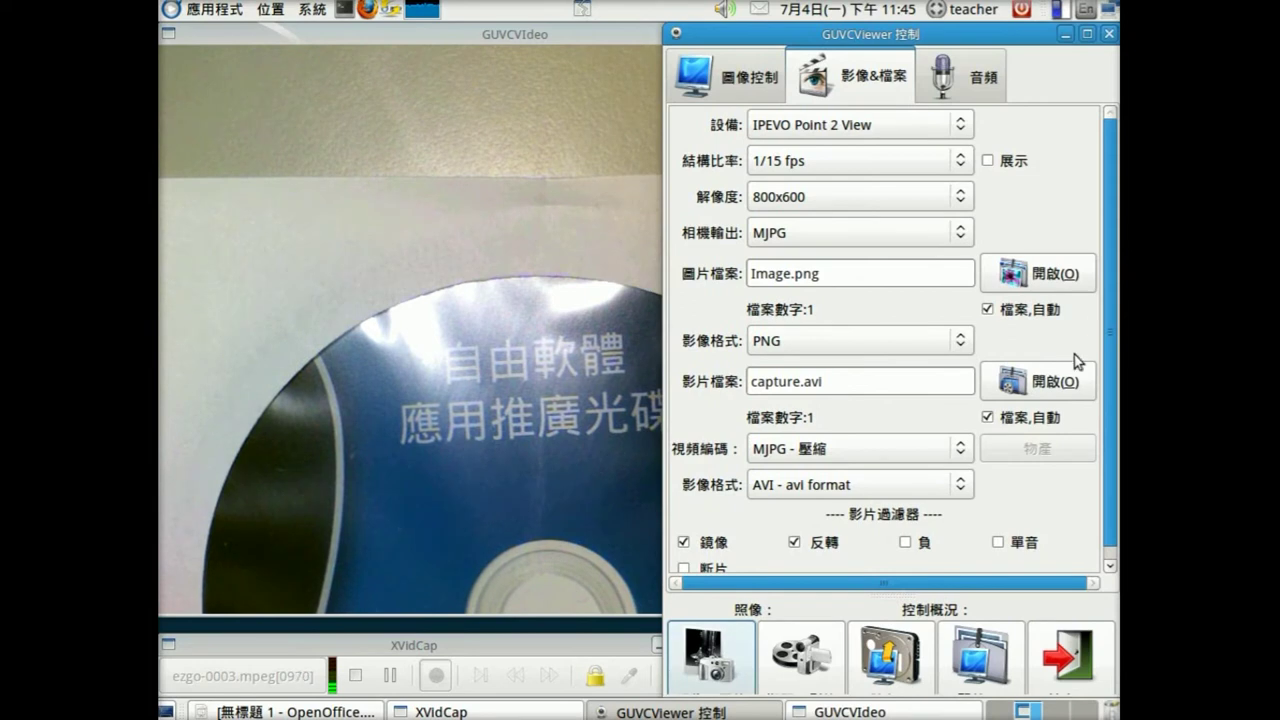
Check the save locations of the picture file Image.png and the video file capture.avi without changing them.
{"action": "left_click", "coordinate": [1025, 273]}
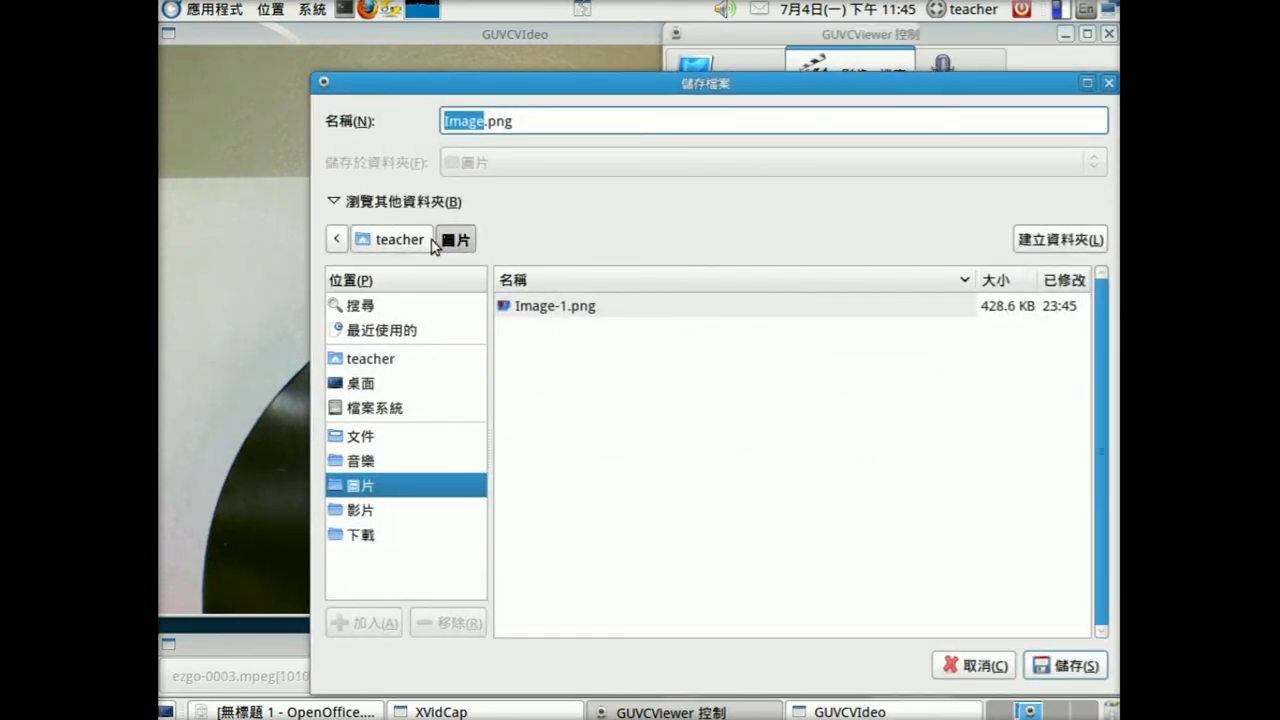
{"action": "left_click", "coordinate": [988, 672]}
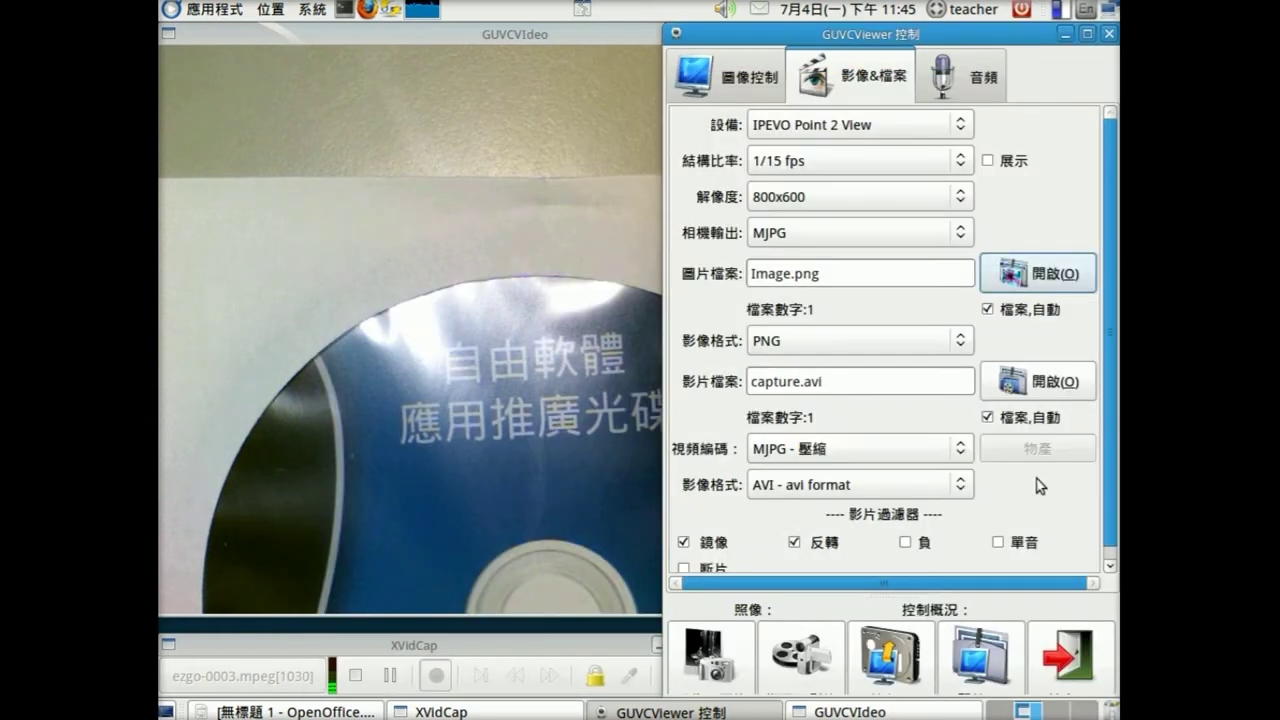
{"action": "left_click", "coordinate": [1029, 386]}
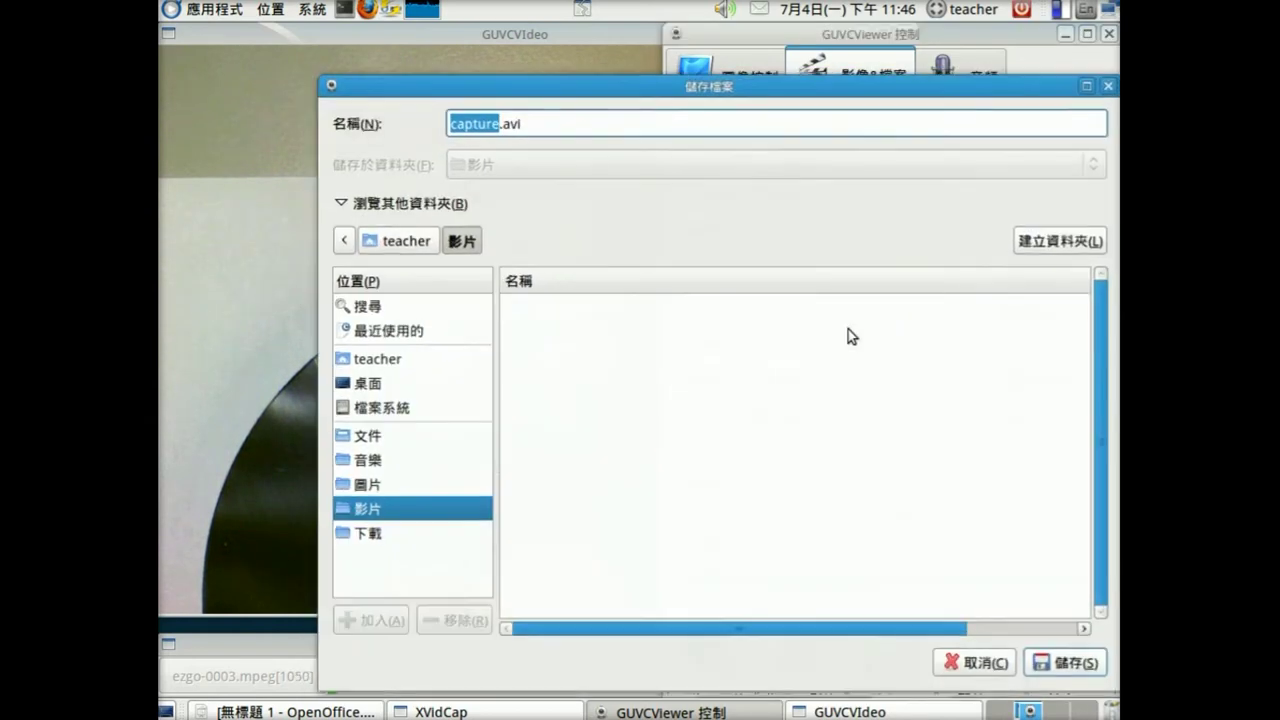
{"action": "left_click", "coordinate": [1010, 678]}
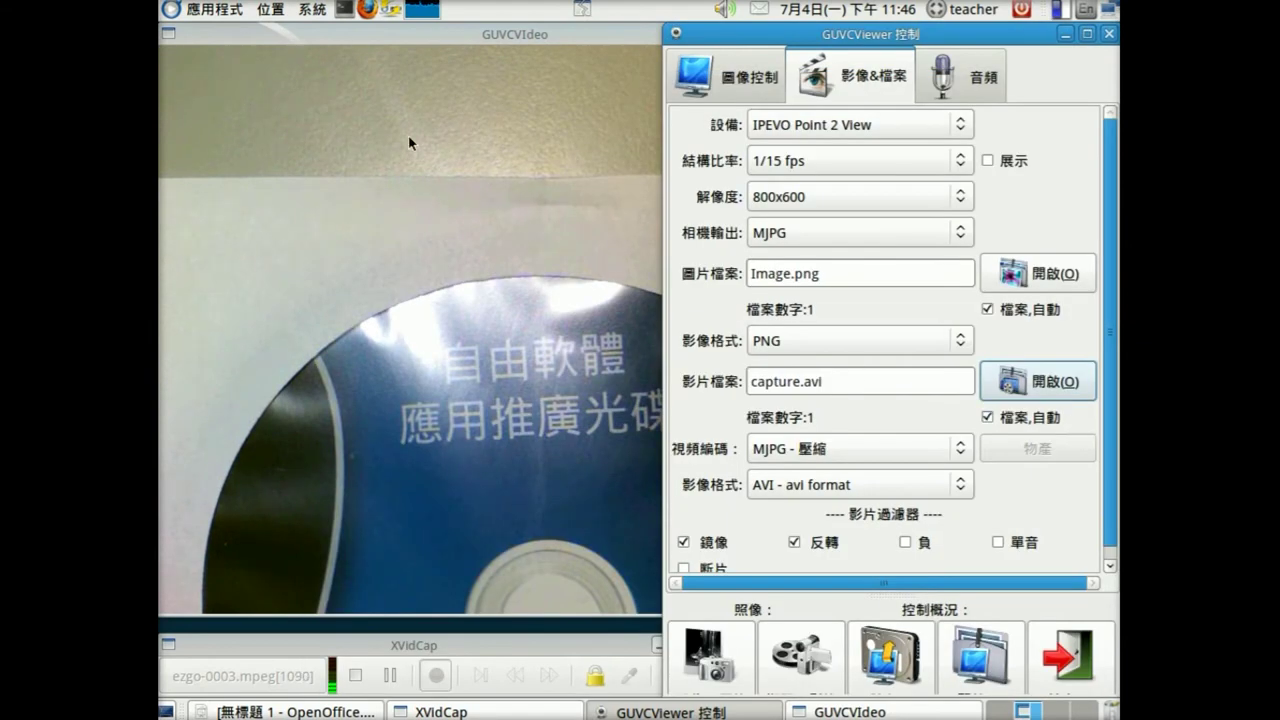
Open the captured Image-1.png from the Pictures (圖片) folder, inspect it at different zoom levels and close the viewer.
{"action": "left_click", "coordinate": [266, 10]}
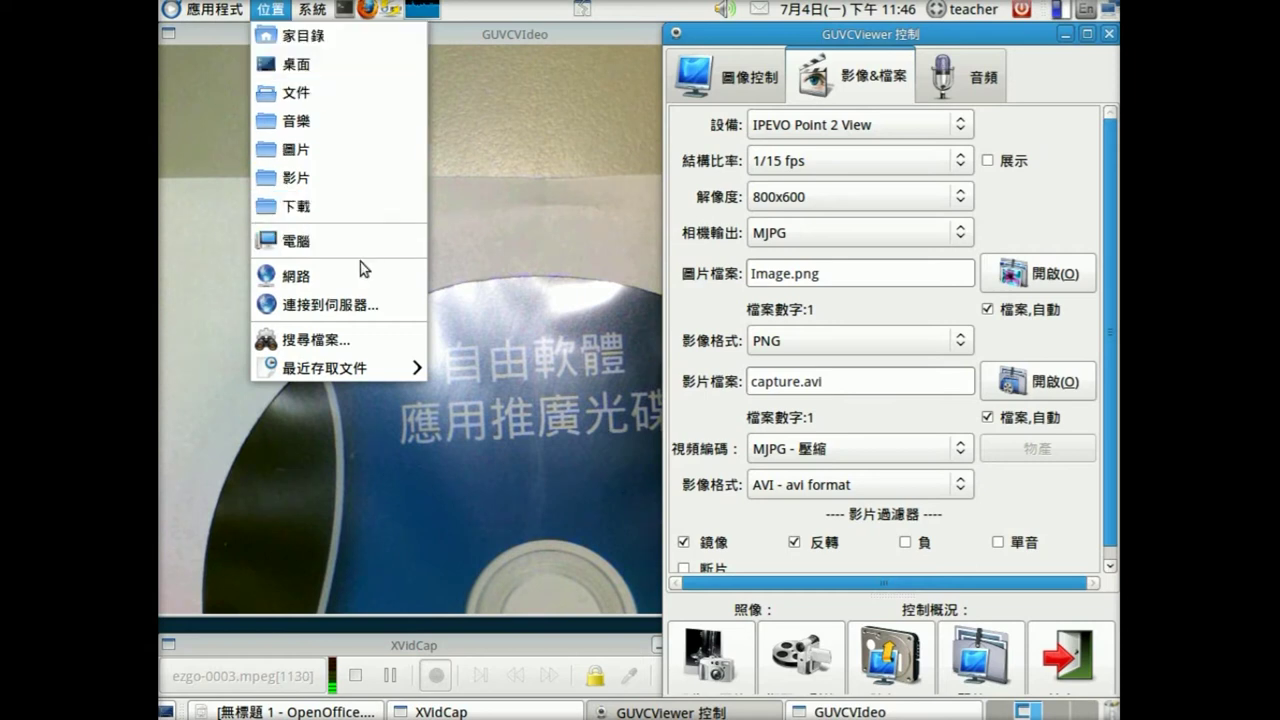
{"action": "left_click", "coordinate": [320, 150]}
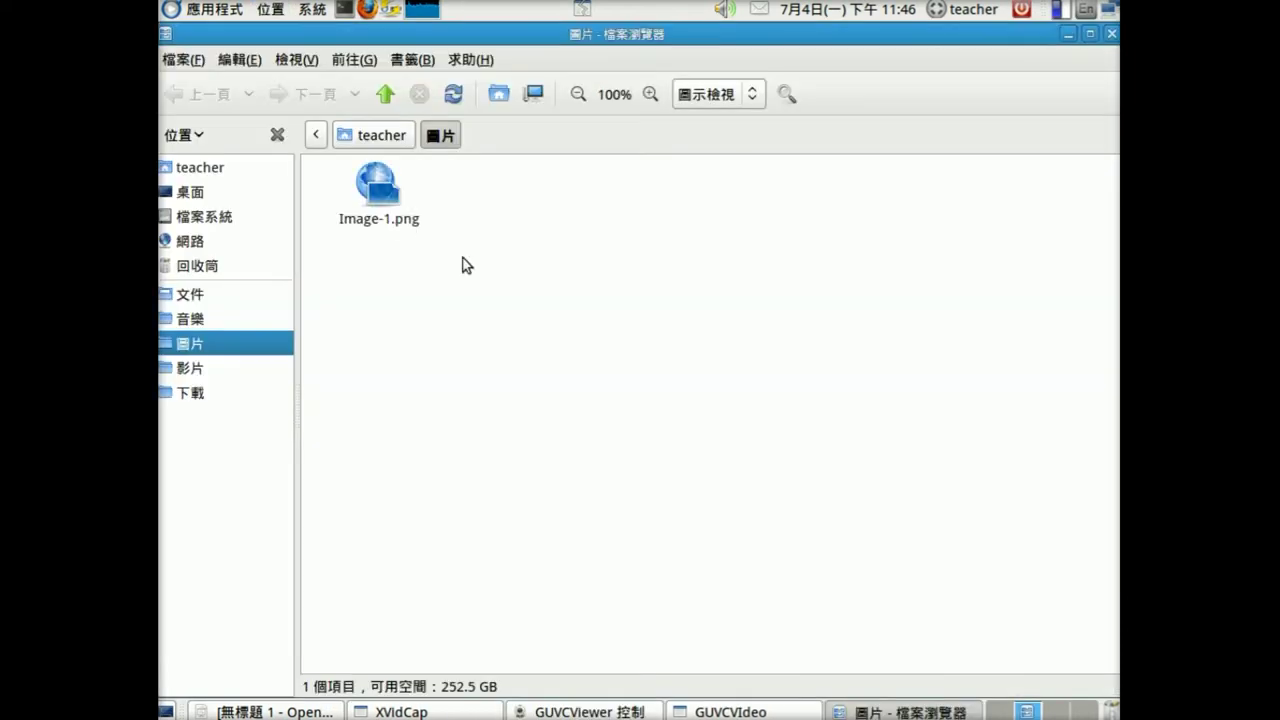
{"action": "double_click", "coordinate": [385, 205]}
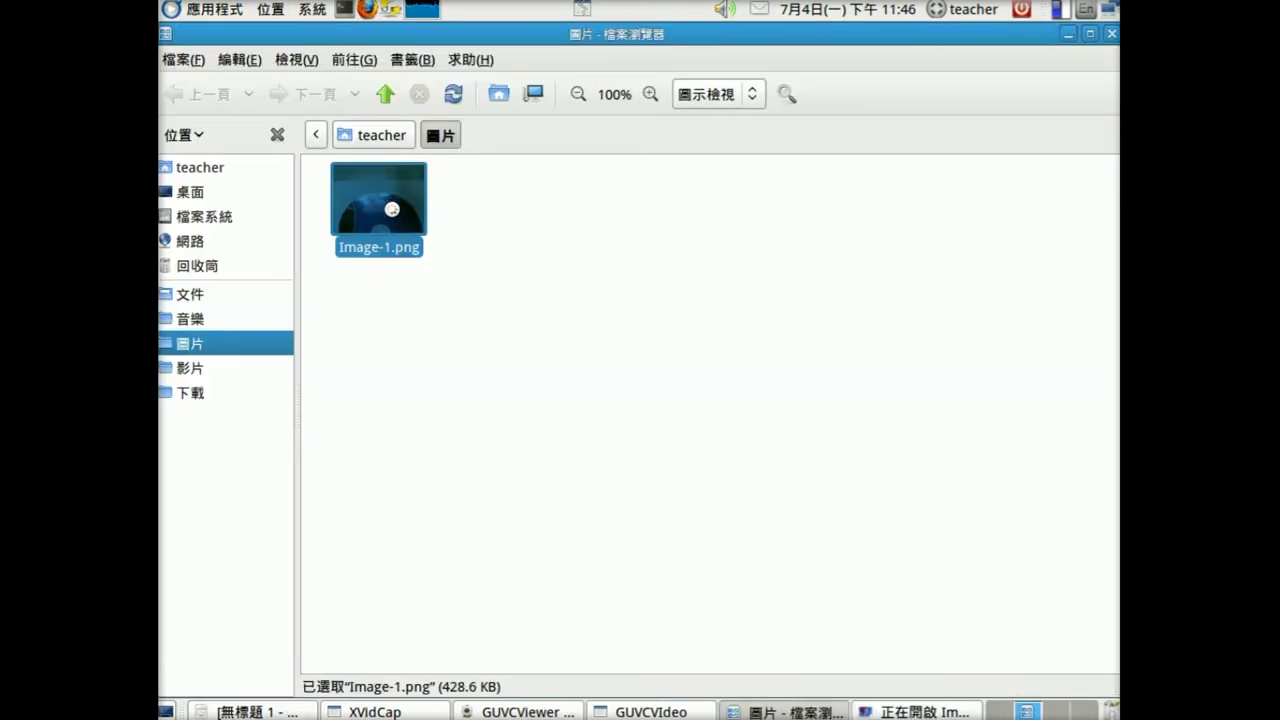
{"action": "scroll", "coordinate": [719, 430], "scroll_direction": "down", "scroll_amount": 3}
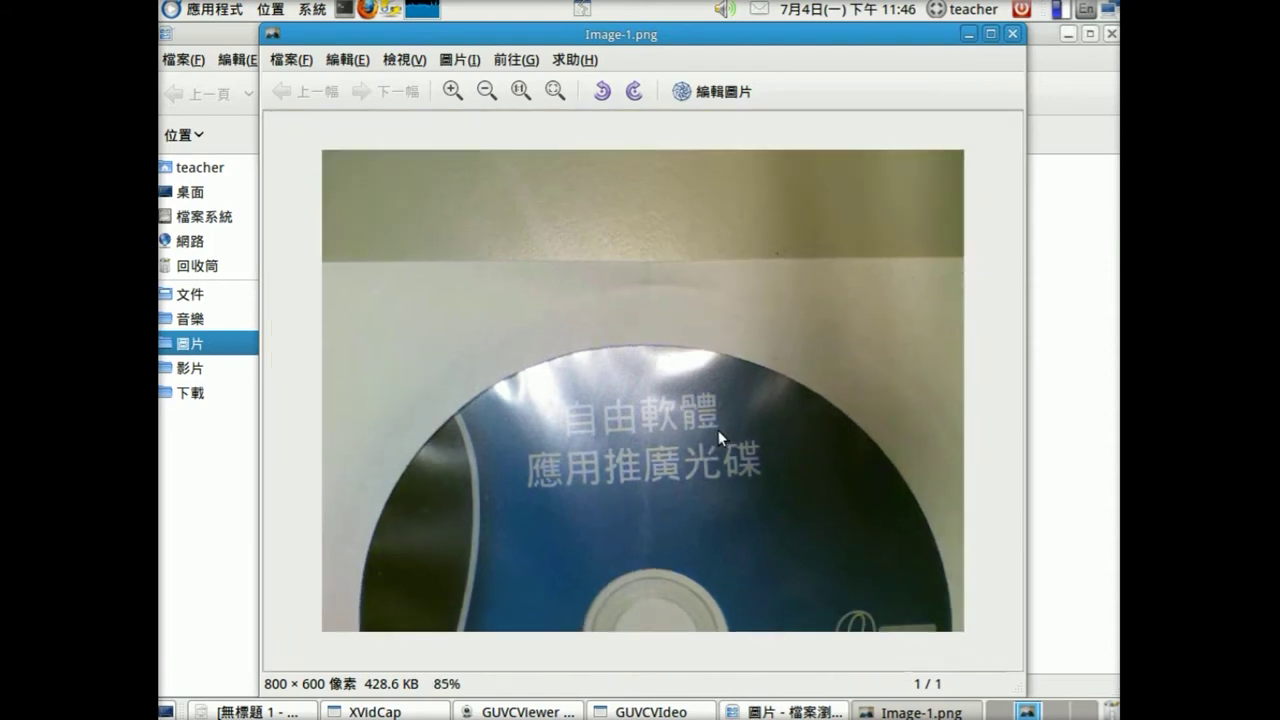
{"action": "scroll", "coordinate": [718, 430], "scroll_direction": "up", "scroll_amount": 2}
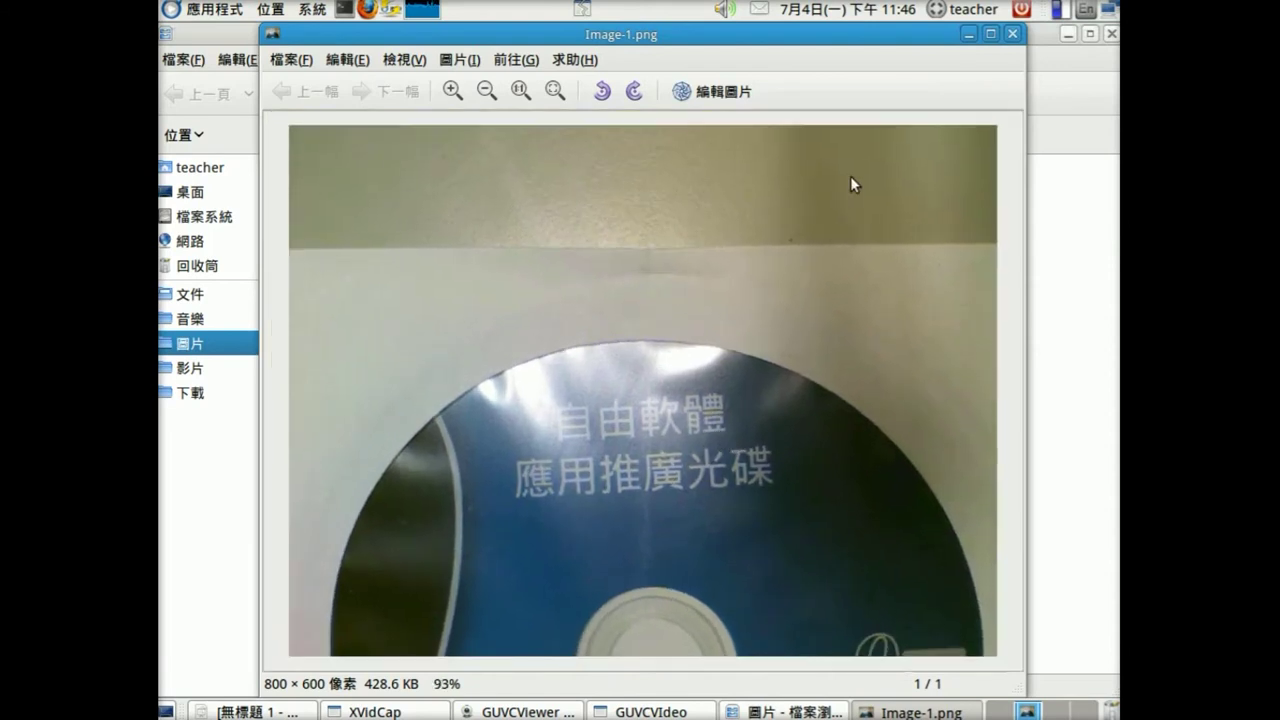
{"action": "left_click", "coordinate": [1012, 35]}
Check the pixel dimensions in the properties of Image-1.png, then close the properties and the Pictures folder.
{"action": "right_click", "coordinate": [348, 205]}
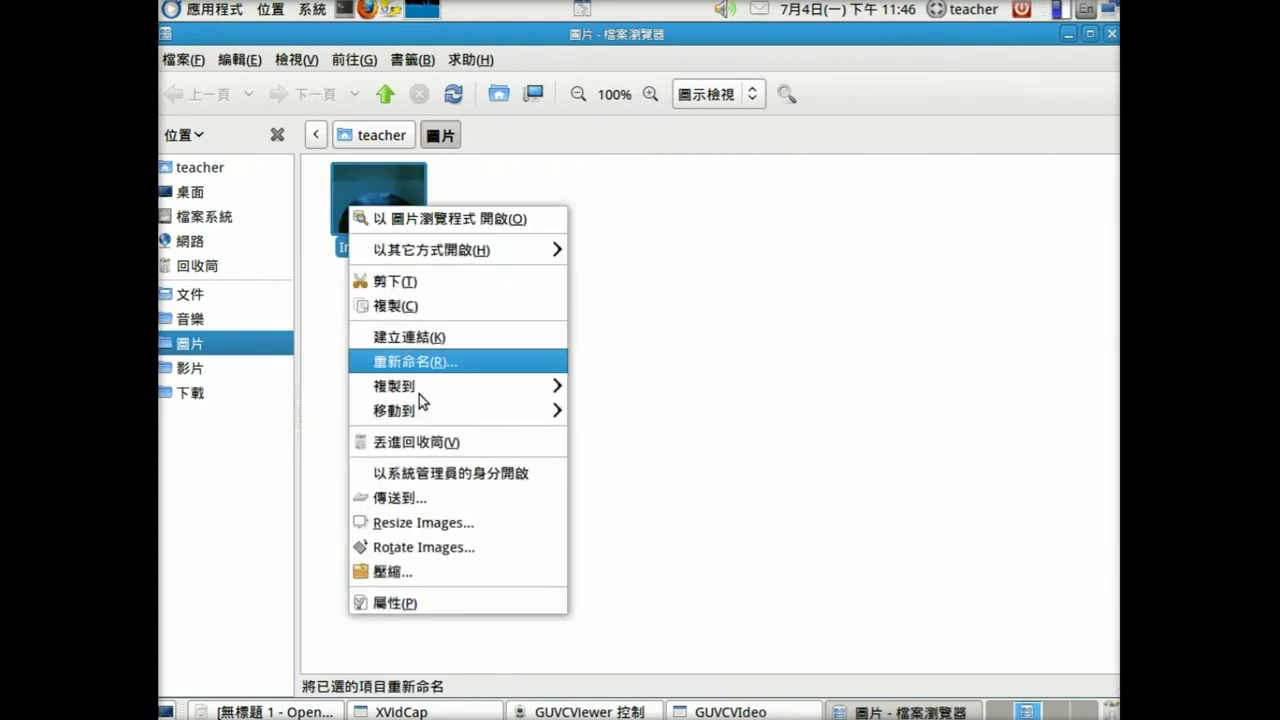
{"action": "left_click", "coordinate": [375, 601]}
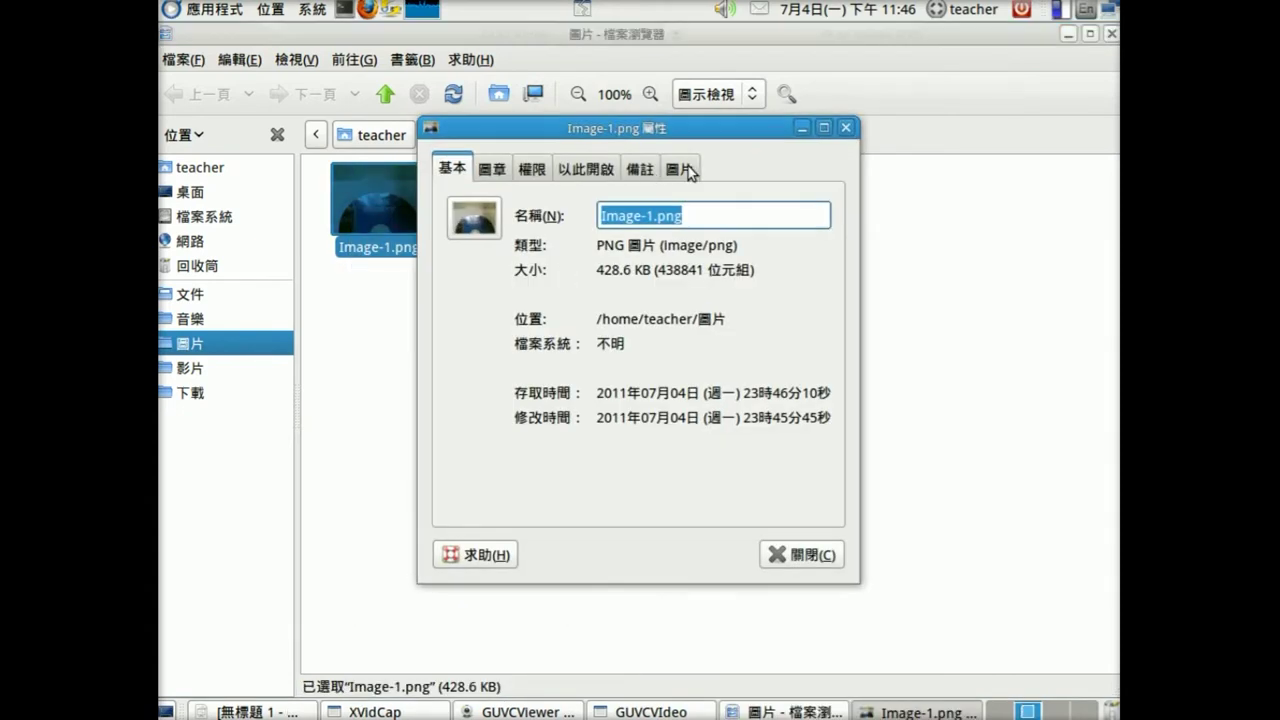
{"action": "left_click", "coordinate": [688, 169]}
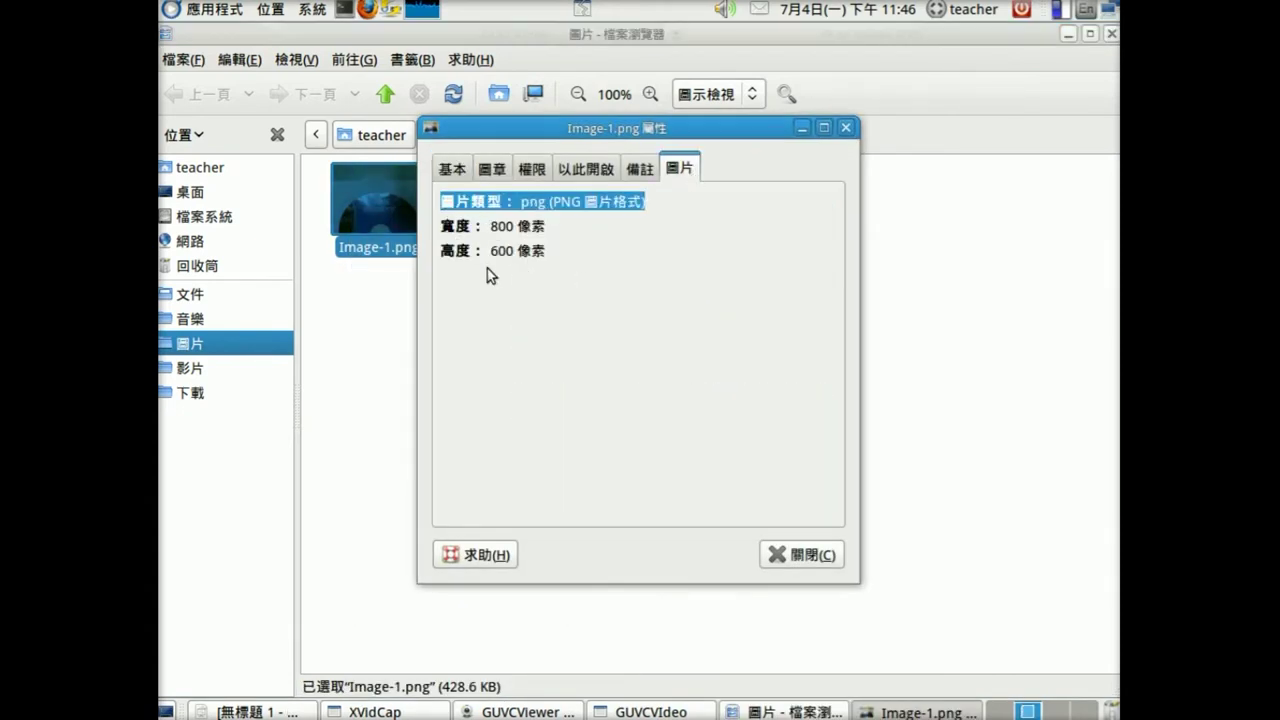
{"action": "left_click", "coordinate": [806, 555]}
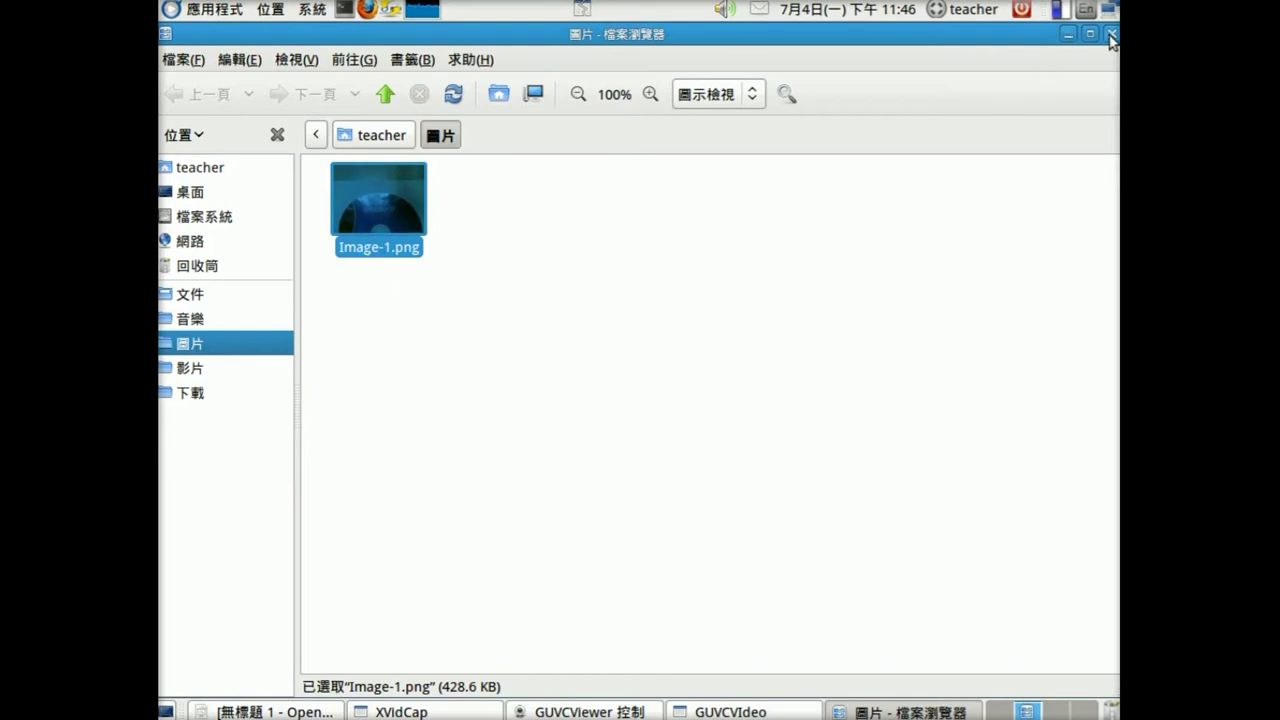
{"action": "left_click", "coordinate": [1111, 36]}
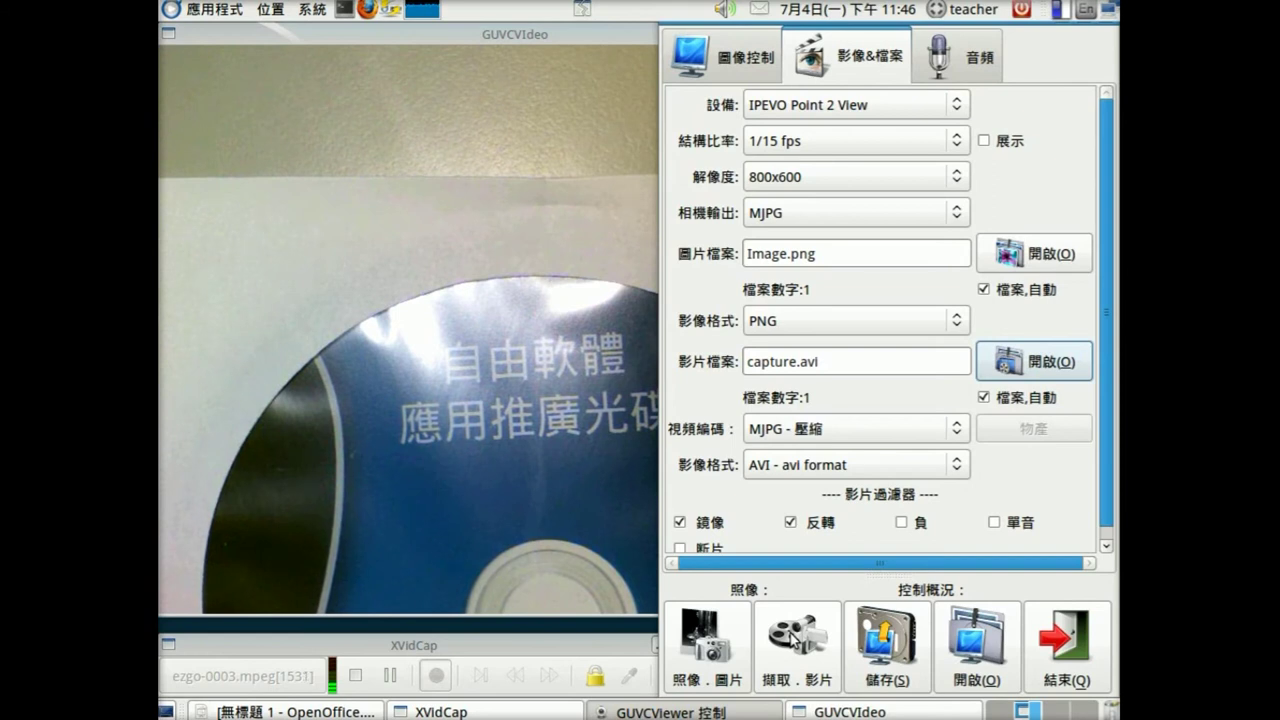
Record a video clip from the camera, viewing the full preview during capture, and stop the recording.
{"action": "left_click", "coordinate": [797, 640]}
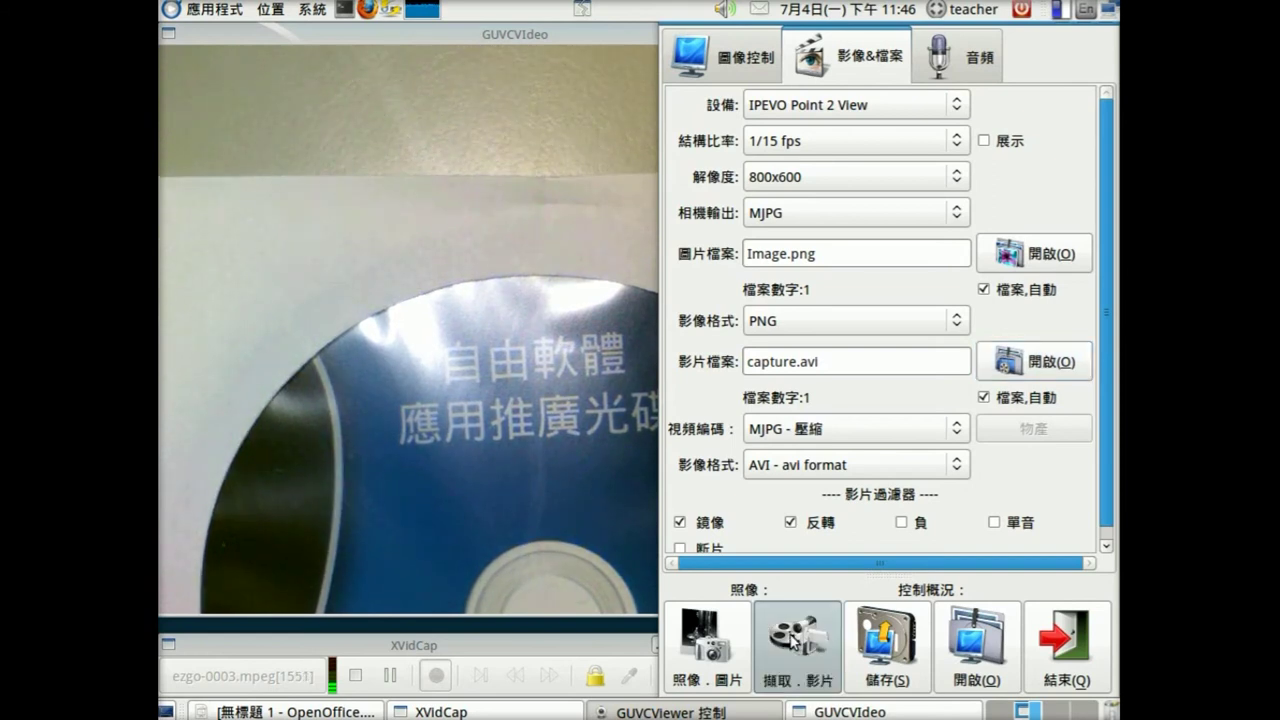
{"action": "left_click", "coordinate": [485, 399]}
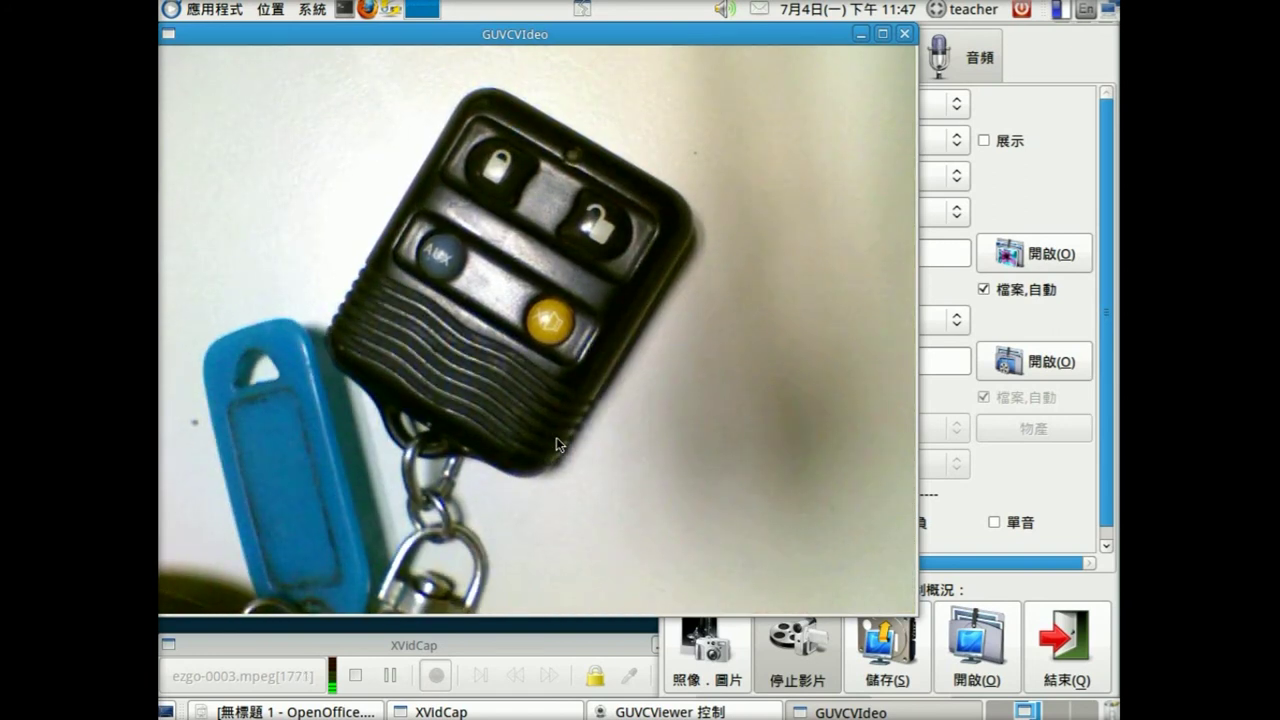
{"action": "left_click", "coordinate": [805, 673]}
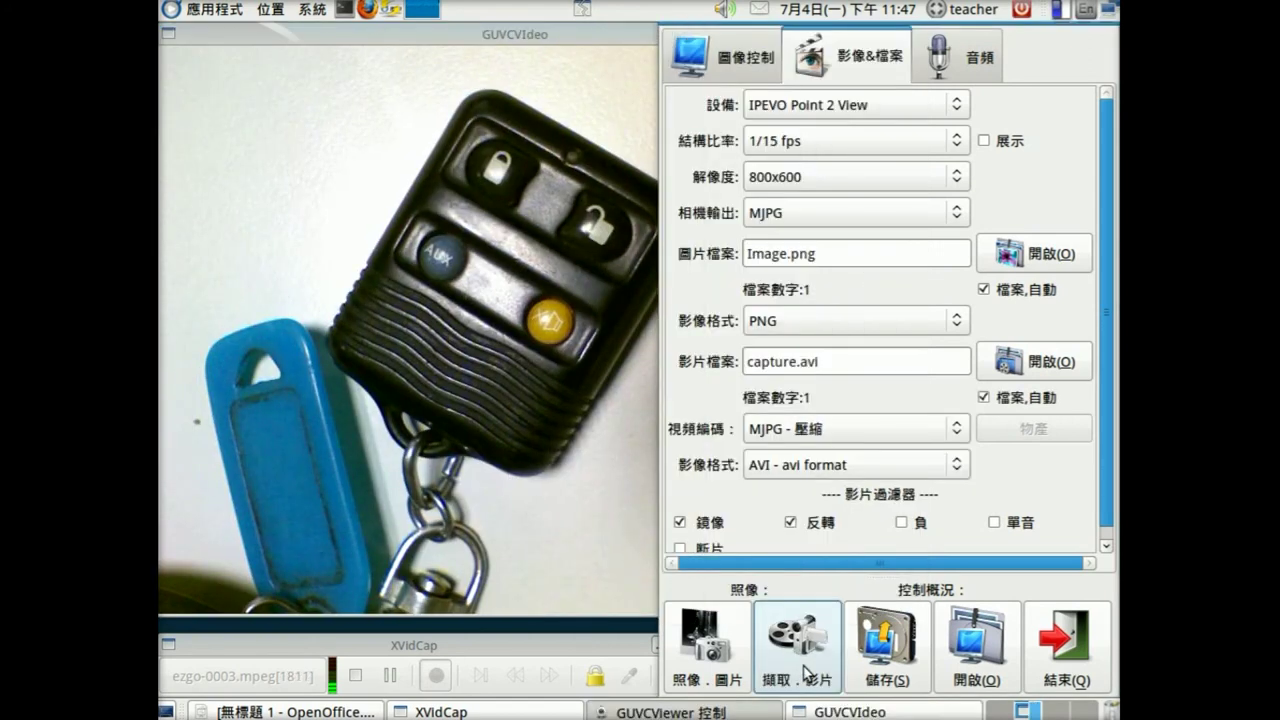
Play the recorded capture-1.avi from the Videos (影片) folder, close the player and folder, and return to the live camera preview.
{"action": "left_click", "coordinate": [268, 10]}
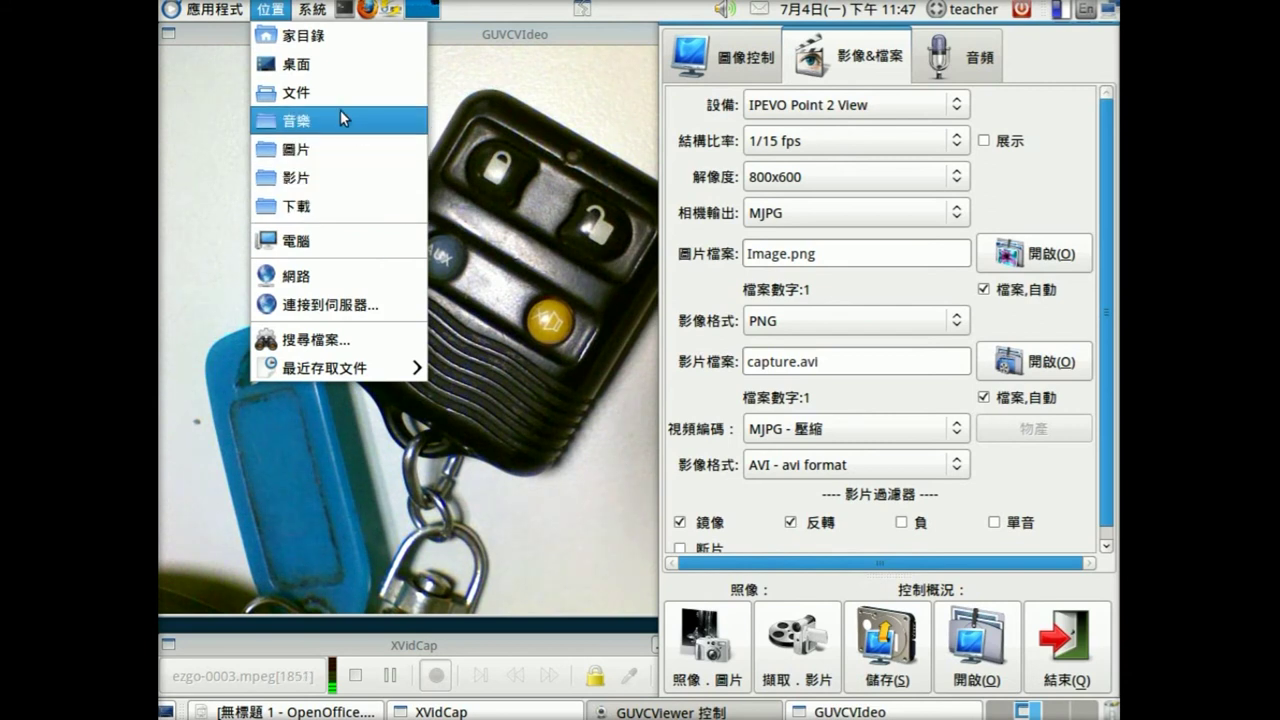
{"action": "left_click", "coordinate": [334, 179]}
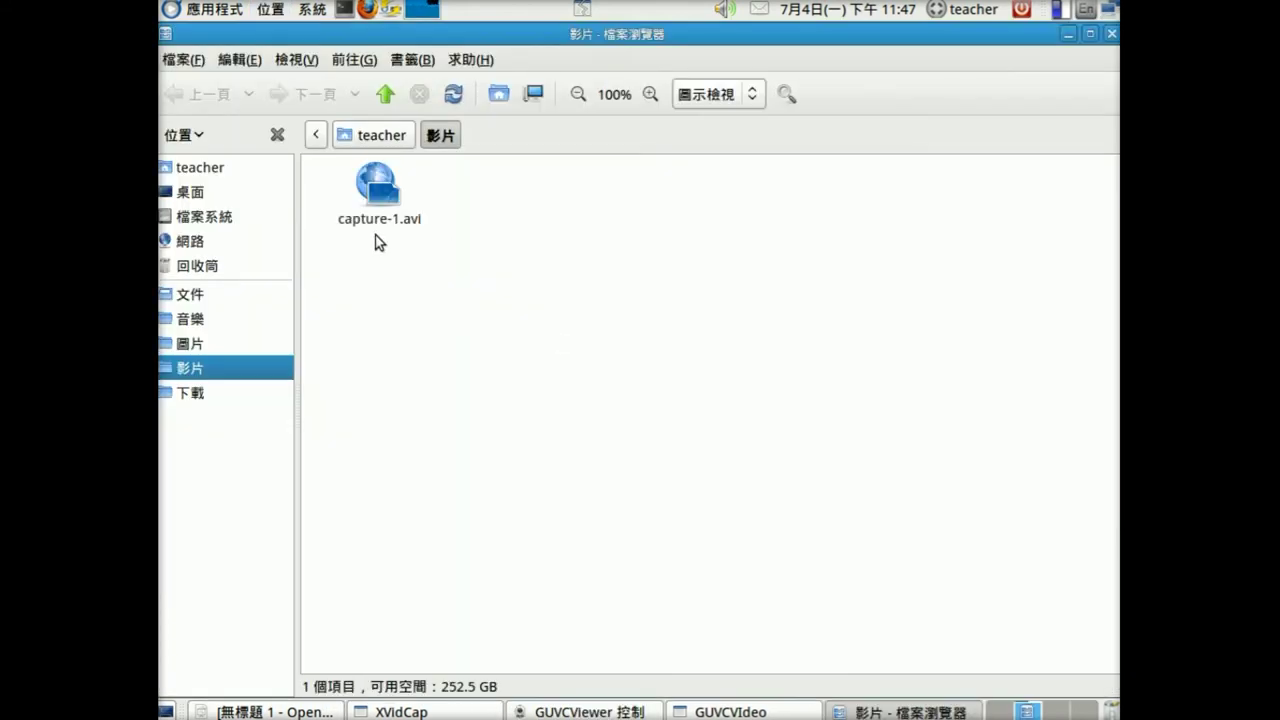
{"action": "left_click", "coordinate": [367, 197]}
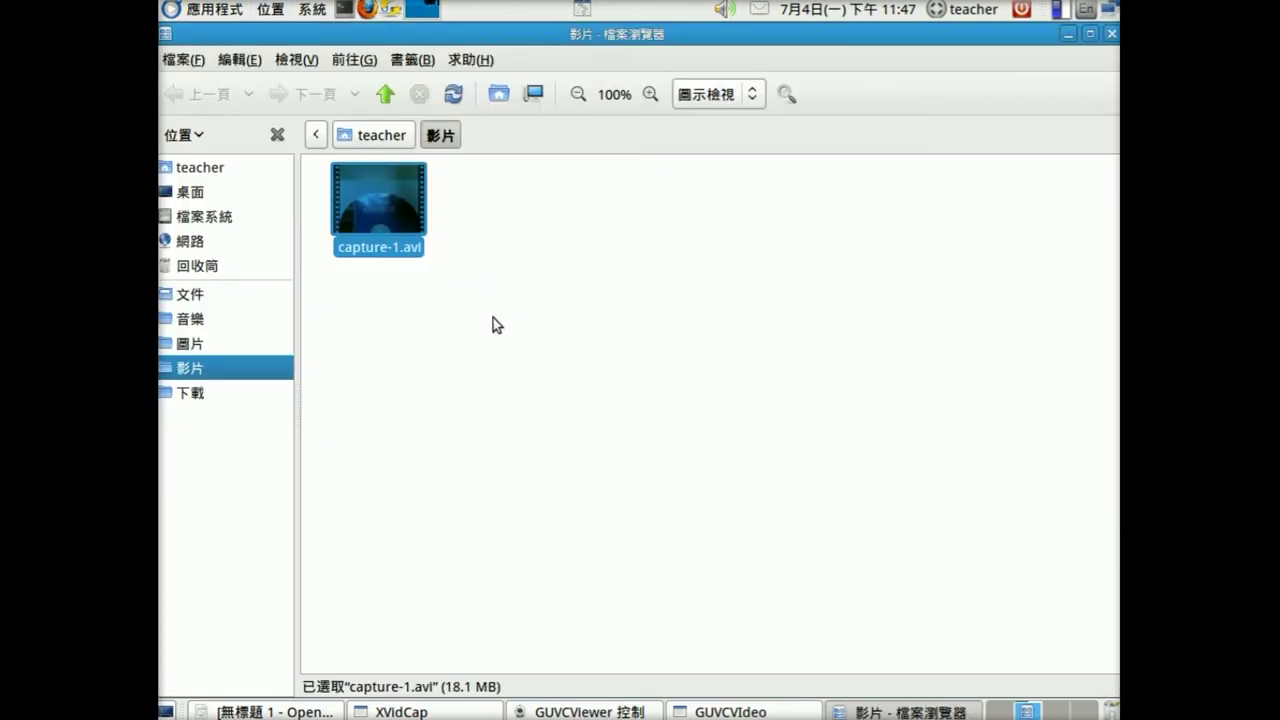
{"action": "double_click", "coordinate": [363, 208]}
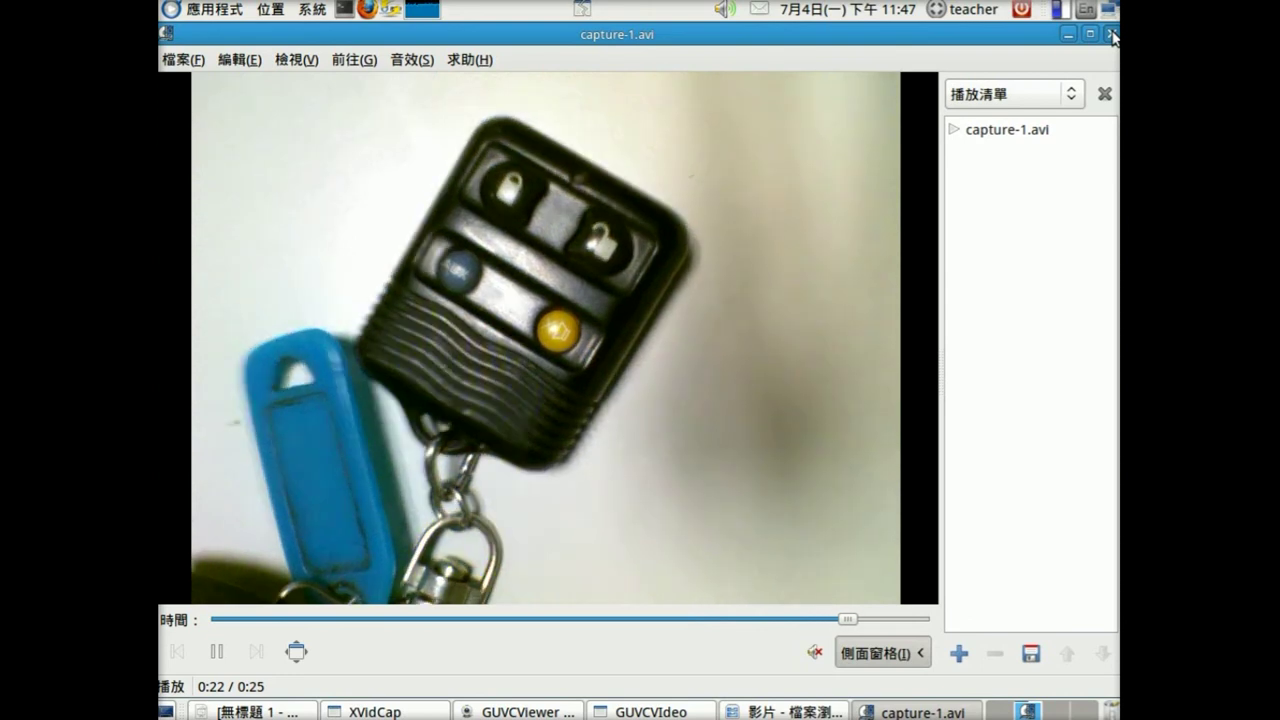
{"action": "left_click", "coordinate": [1112, 36]}
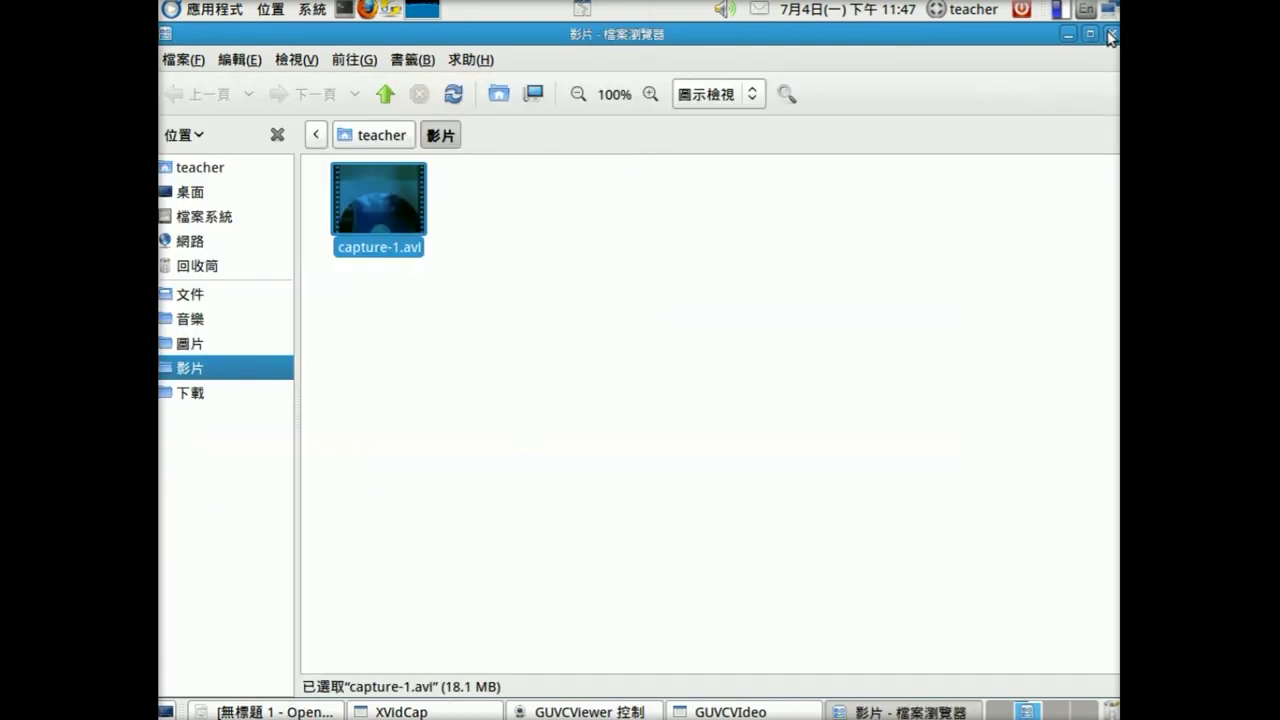
{"action": "left_click", "coordinate": [1109, 35]}
{"action": "left_click", "coordinate": [497, 399]}
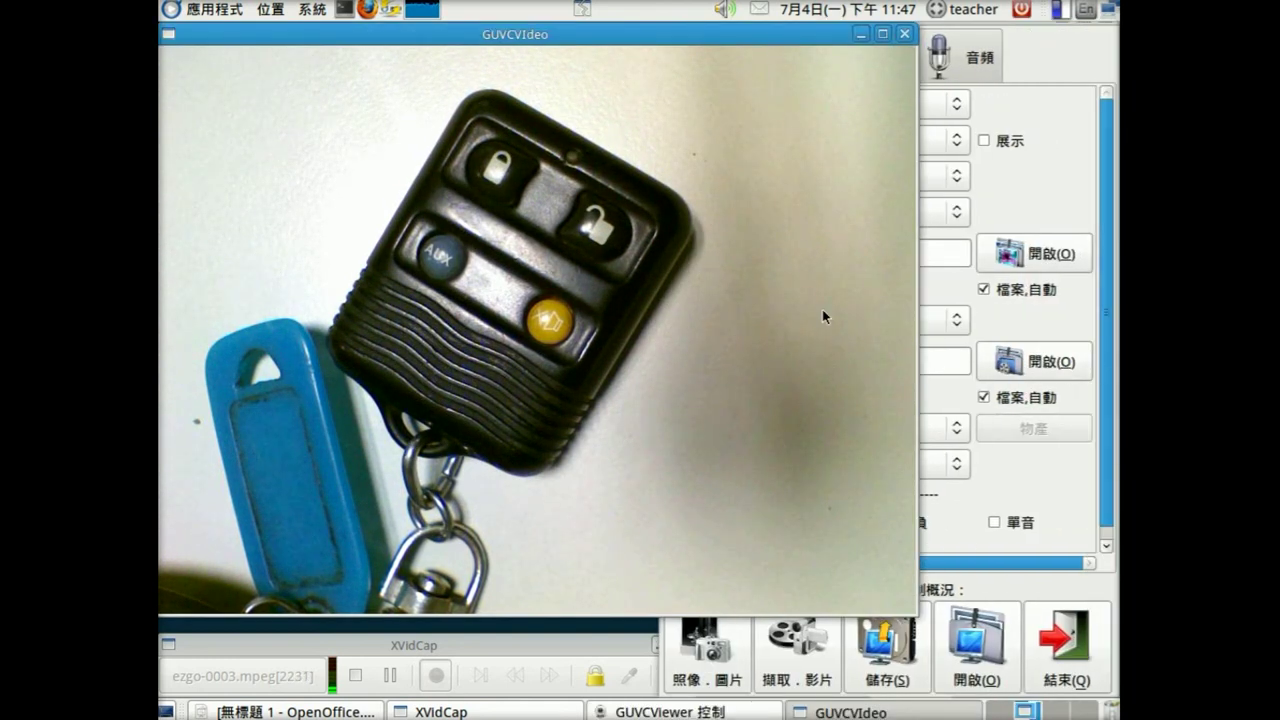